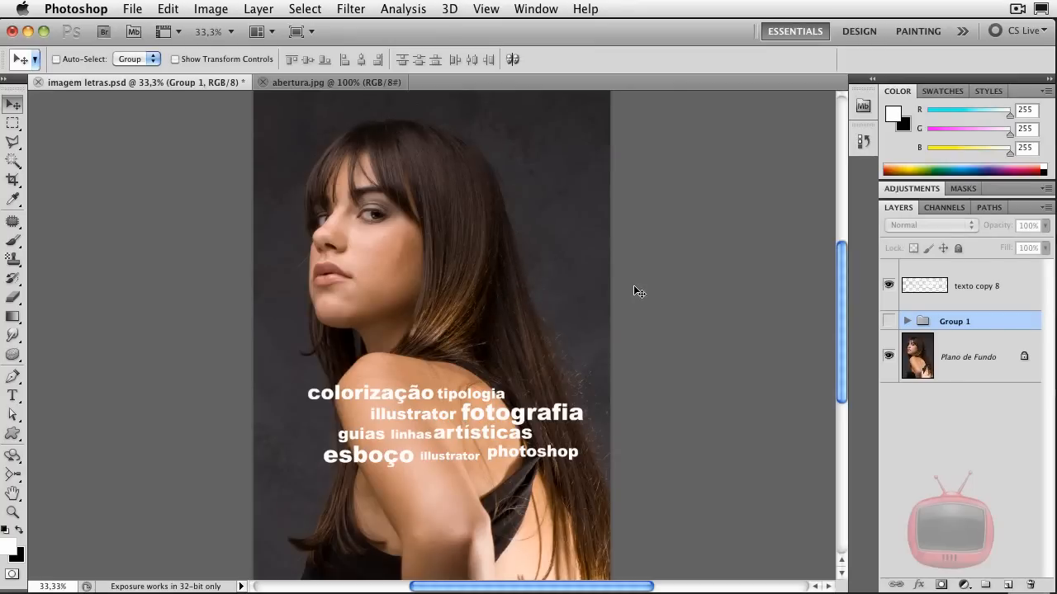
# Step: Duplicate the text block on the texto copy 8 layer and place the copy across the woman's face
pyautogui.click(889, 286)
pyautogui.click(889, 287)
pyautogui.click(976, 296)
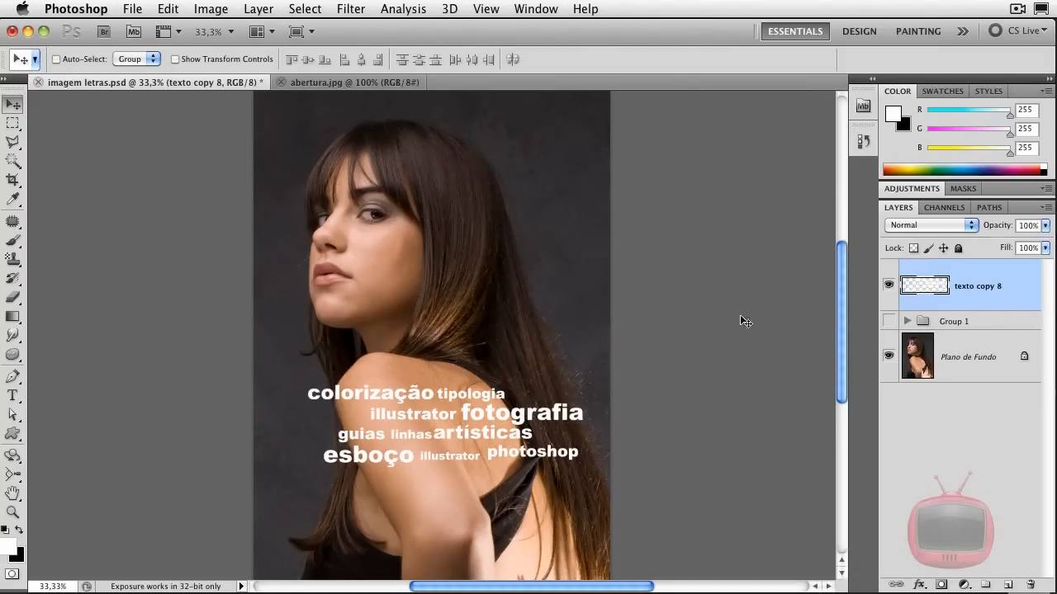
pyautogui.click(889, 285)
pyautogui.click(889, 285)
pyautogui.moveTo(465, 462); pyautogui.dragTo(469, 306)
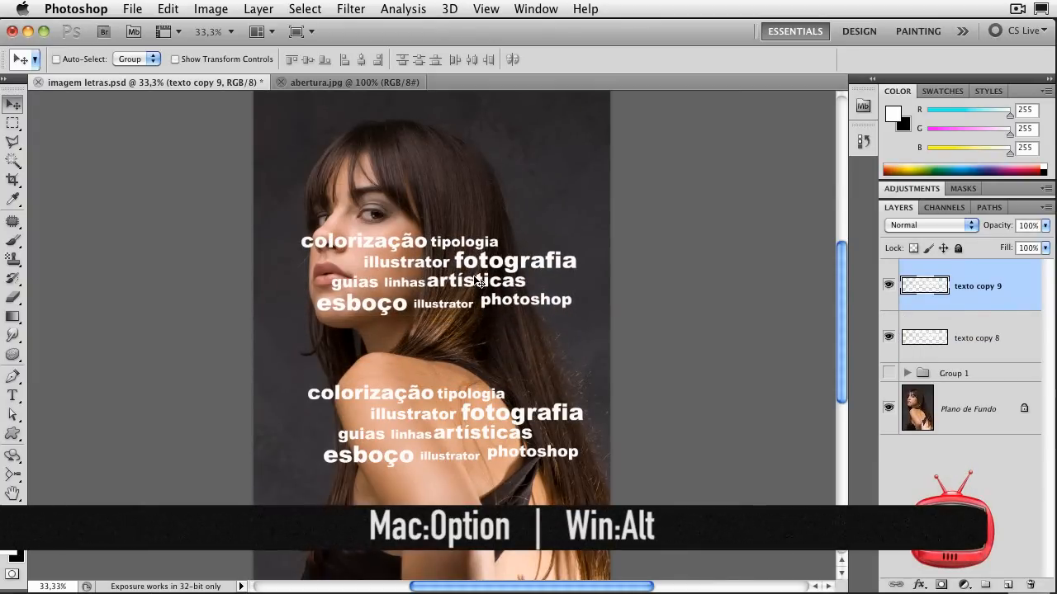
# Step: Distort the copied text block in perspective so it narrows towards the cheek and widens over the hair
pyautogui.press('super+t')
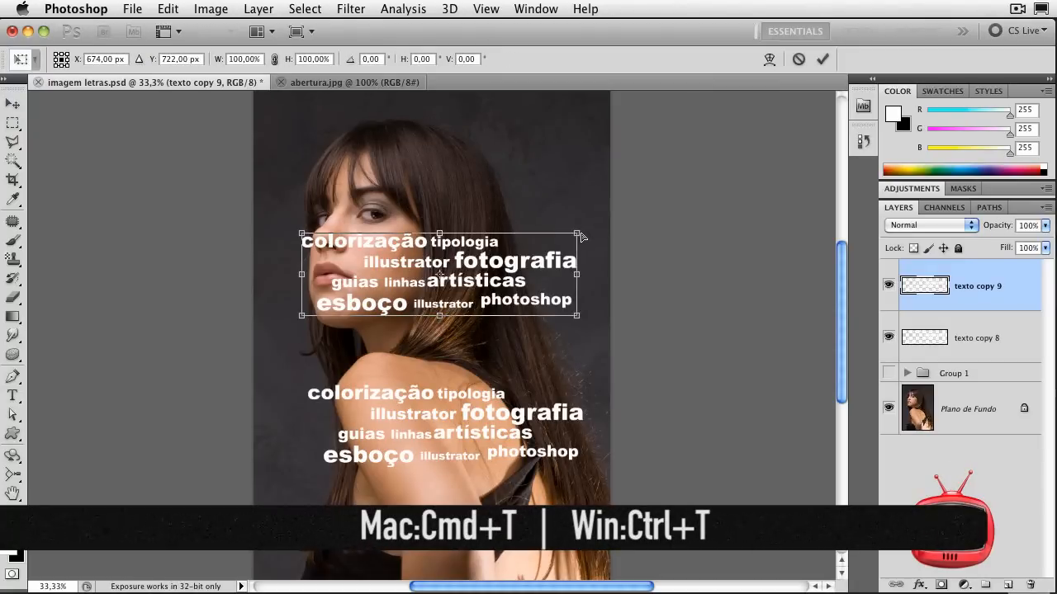
pyautogui.moveTo(302, 234); pyautogui.dragTo(371, 240)
pyautogui.moveTo(302, 315); pyautogui.dragTo(348, 285)
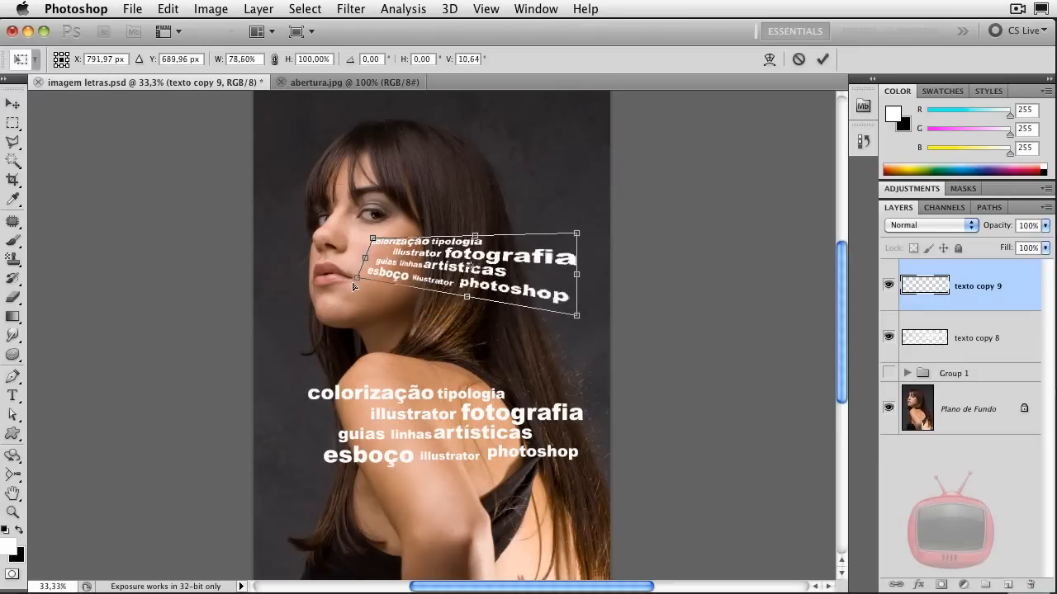
pyautogui.moveTo(581, 320); pyautogui.dragTo(586, 353)
pyautogui.moveTo(580, 237); pyautogui.dragTo(607, 237)
pyautogui.press('Return')
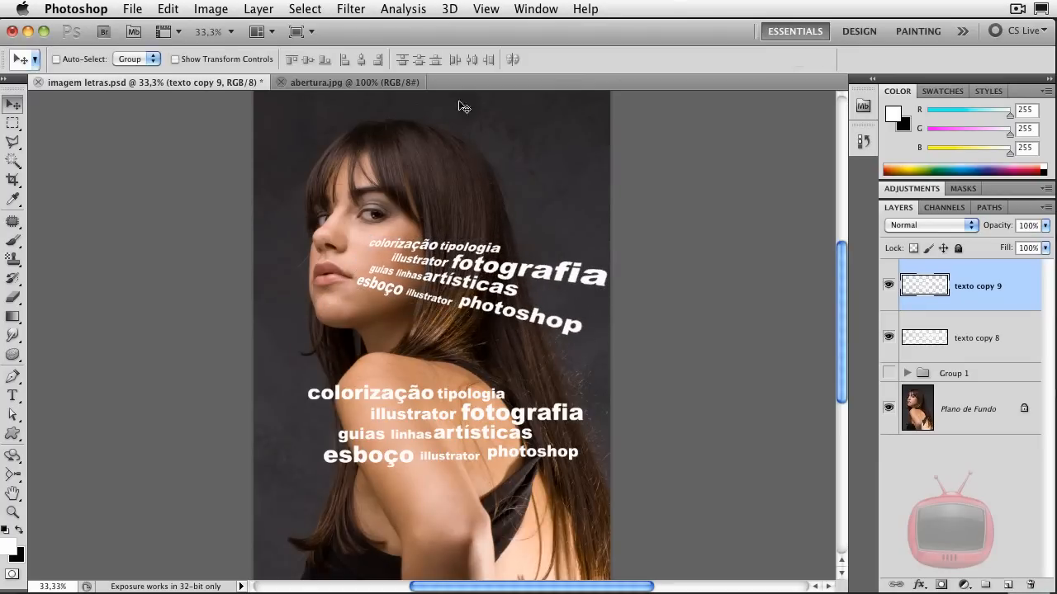
# Step: Duplicate the undistorted texto copy 8 text again, hide the original layer and move the new copy onto the woman's shoulder and back
pyautogui.keyDown('super'); pyautogui.click(478, 416); pyautogui.keyUp('super')
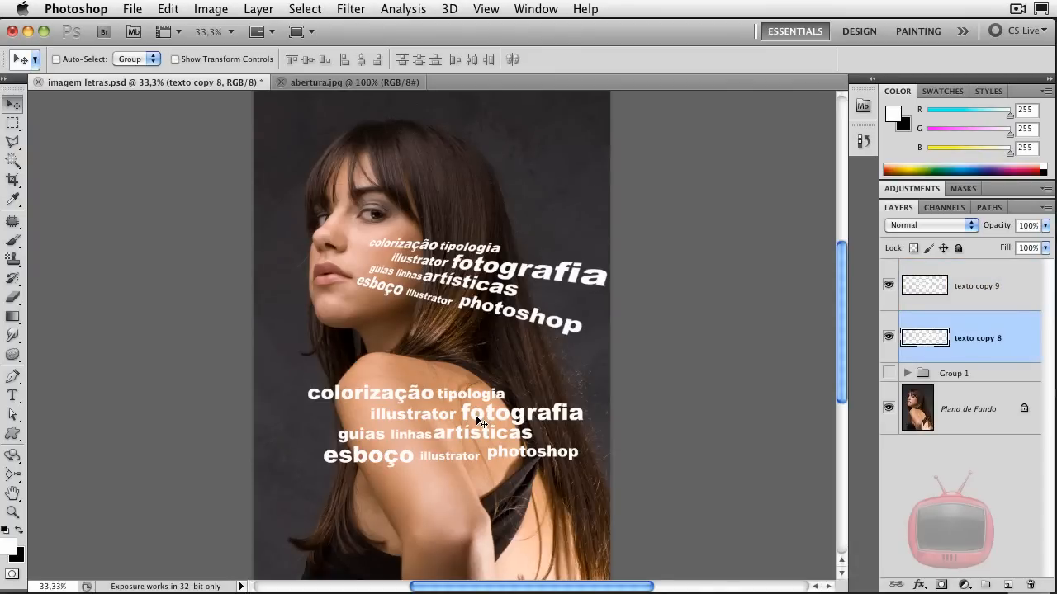
pyautogui.moveTo(481, 425); pyautogui.dragTo(473, 180)
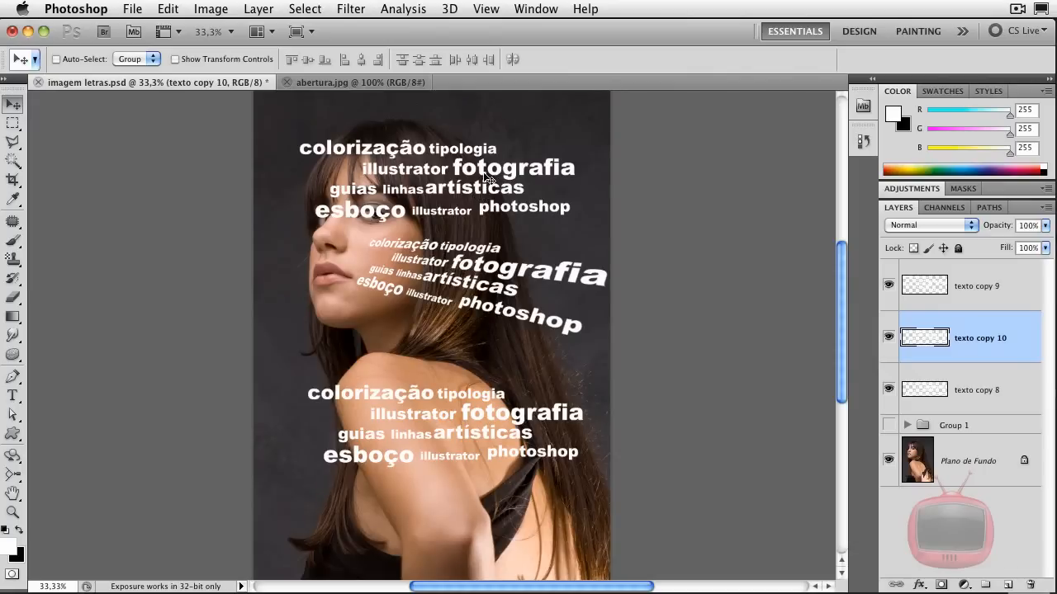
pyautogui.moveTo(481, 172)
pyautogui.mouseDown()
pyautogui.moveTo(473, 200)
pyautogui.moveTo(481, 187)
pyautogui.mouseUp()
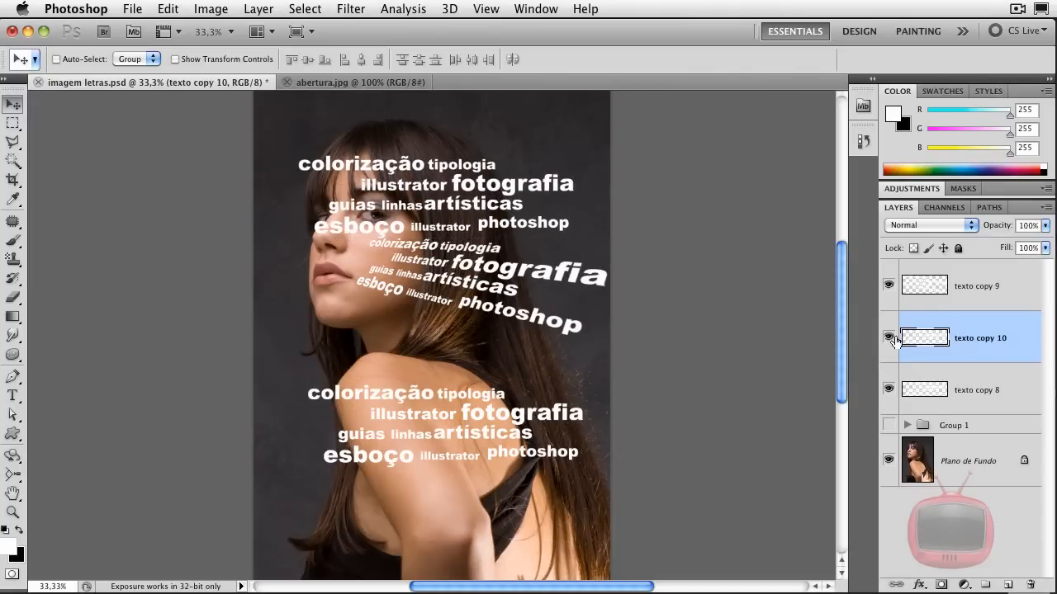
pyautogui.click(889, 285)
pyautogui.click(888, 285)
pyautogui.click(888, 389)
pyautogui.moveTo(489, 194); pyautogui.dragTo(536, 401)
# Step: Distort the shoulder text copy so it starts small on the shoulder and widens diagonally down the back, and show the rulers
pyautogui.hotkey('ctrl', 't')
pyautogui.hotkey('ctrl', 'r')
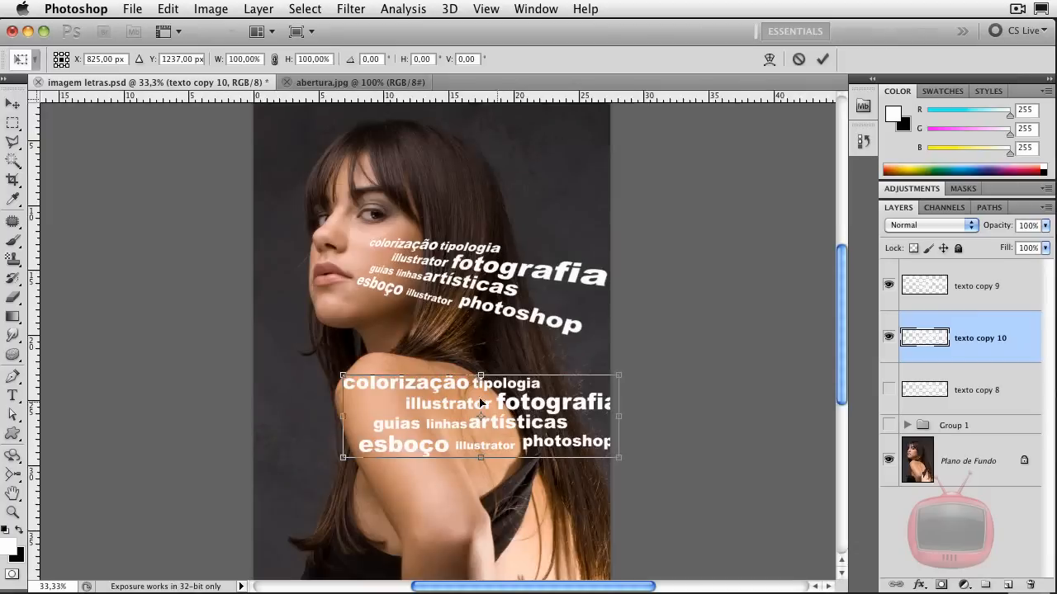
pyautogui.moveTo(343, 377); pyautogui.dragTo(380, 369)
pyautogui.moveTo(342, 456); pyautogui.dragTo(346, 411)
pyautogui.moveTo(619, 459); pyautogui.dragTo(532, 562)
pyautogui.moveTo(620, 375); pyautogui.dragTo(604, 457)
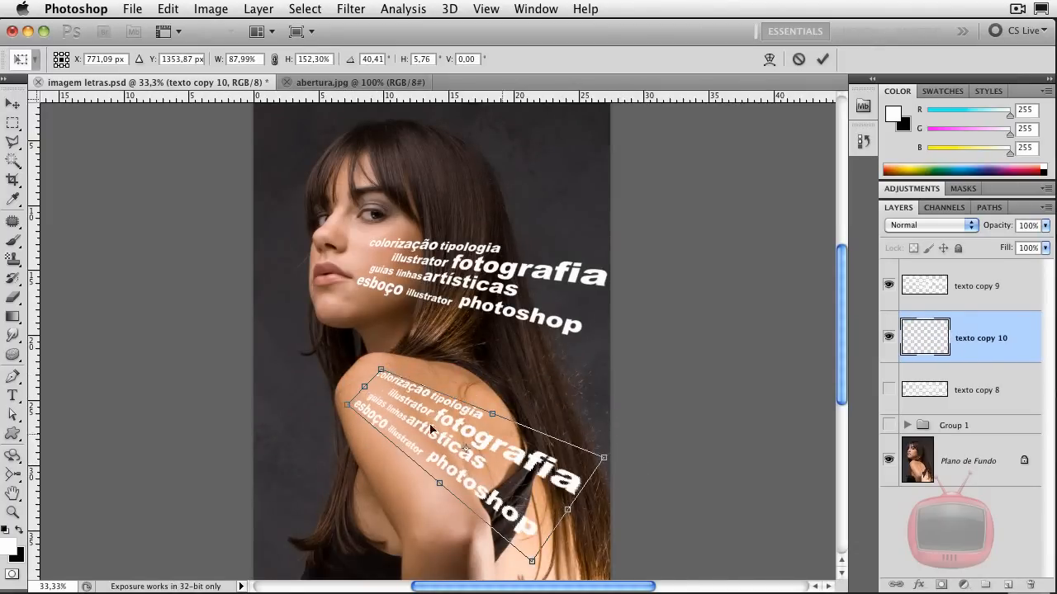
pyautogui.moveTo(382, 371); pyautogui.dragTo(371, 363)
pyautogui.moveTo(347, 405); pyautogui.dragTo(333, 392)
pyautogui.press('Return')
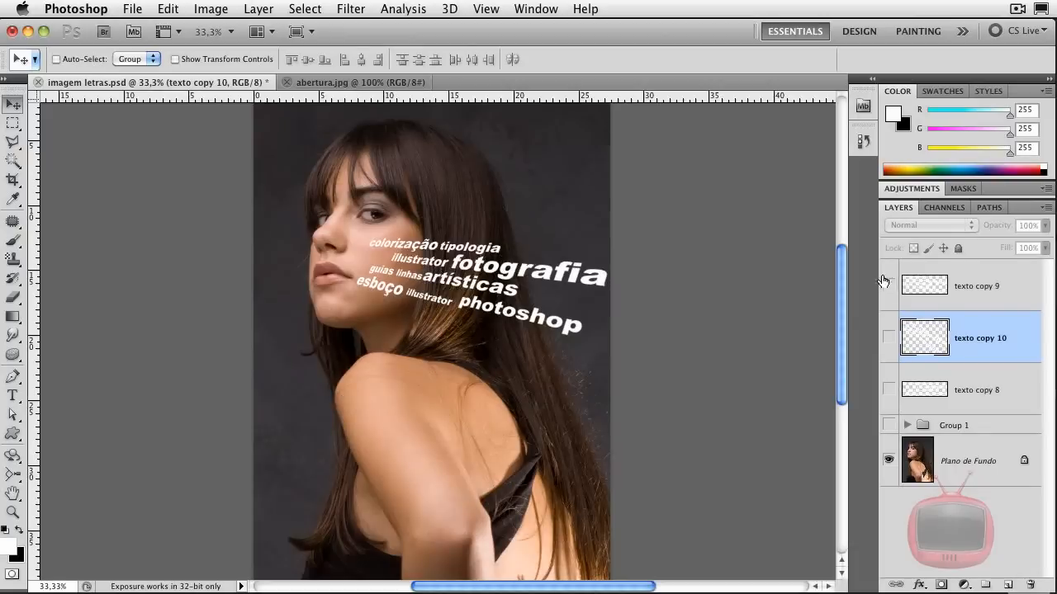
# Step: Show Group 1 in place of the loose text layers and expand the group
pyautogui.click(888, 425)
pyautogui.click(888, 425)
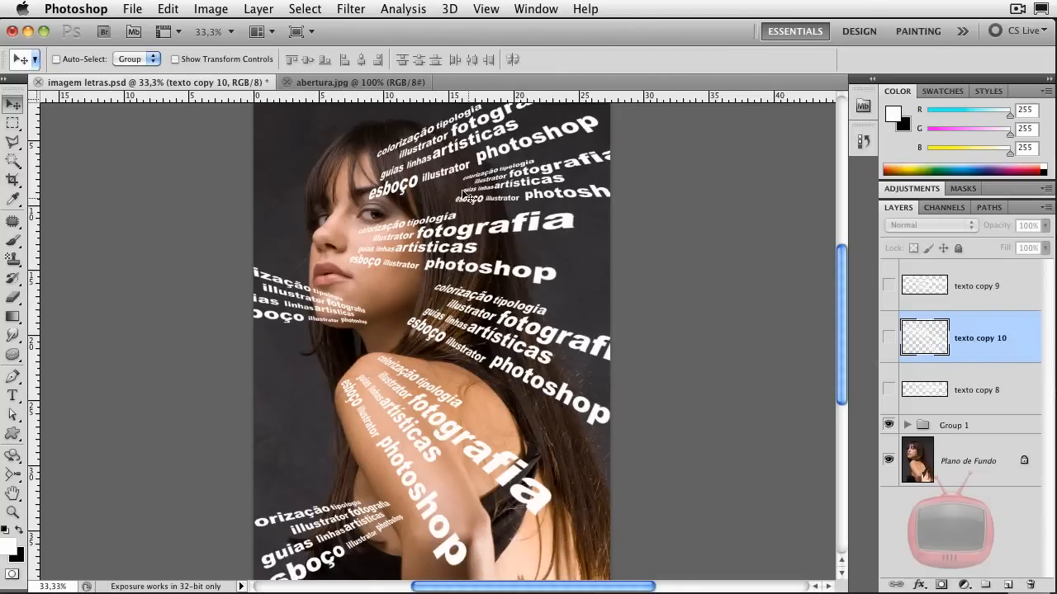
pyautogui.moveTo(906, 428)
pyautogui.mouseDown()
pyautogui.moveTo(962, 489)
pyautogui.moveTo(905, 431)
pyautogui.mouseUp()
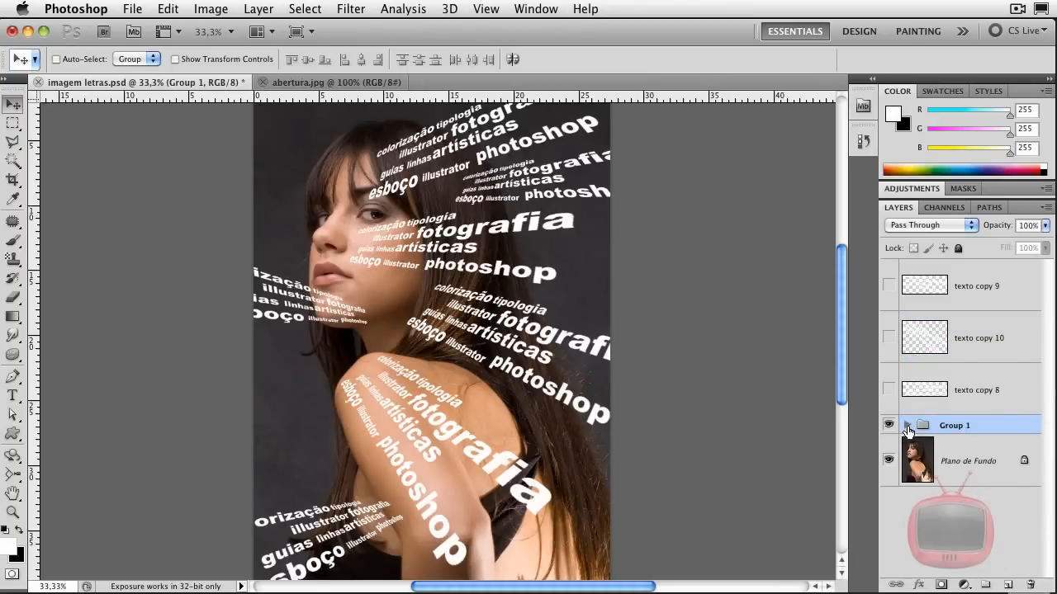
pyautogui.click(906, 426)
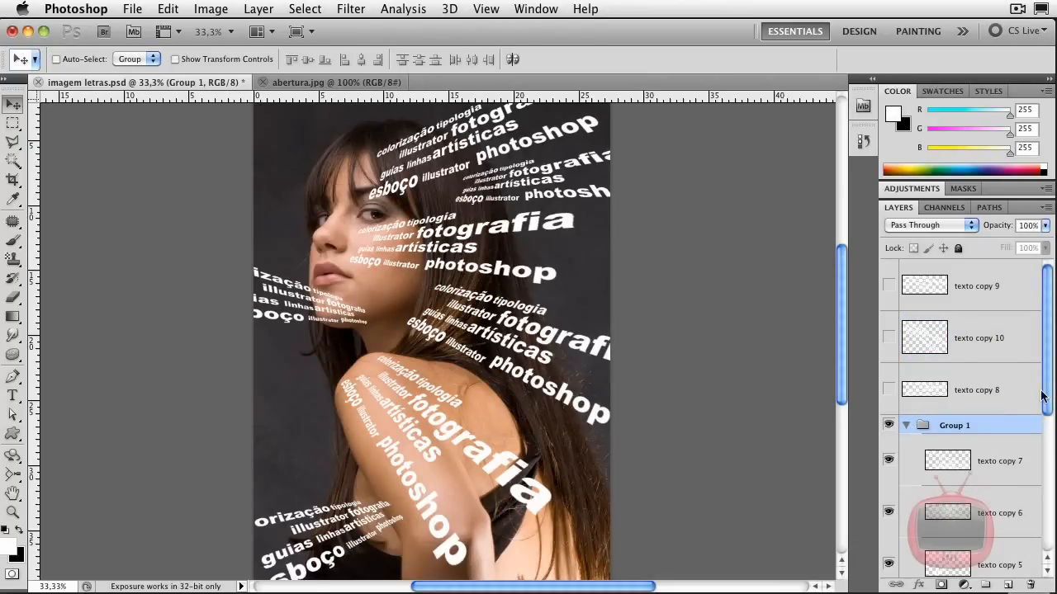
# Step: Select all text layers inside Group 1, from texto copy 7 down to texto, and merge them into one layer
pyautogui.moveTo(1047, 404); pyautogui.dragTo(1047, 483)
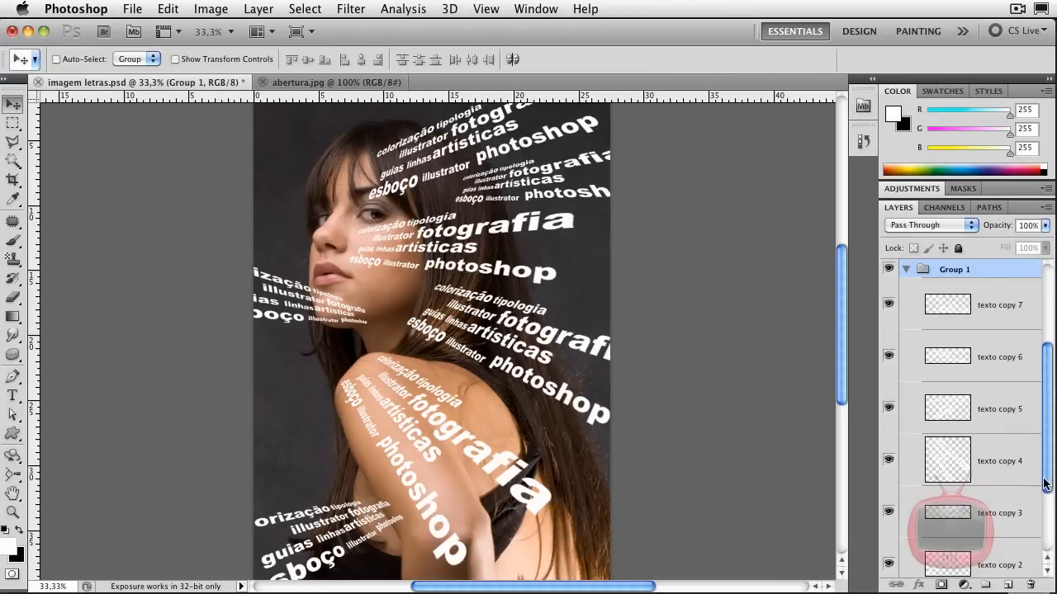
pyautogui.click(1003, 307)
pyautogui.keyDown('shift'); pyautogui.click(999, 363); pyautogui.keyUp('shift')
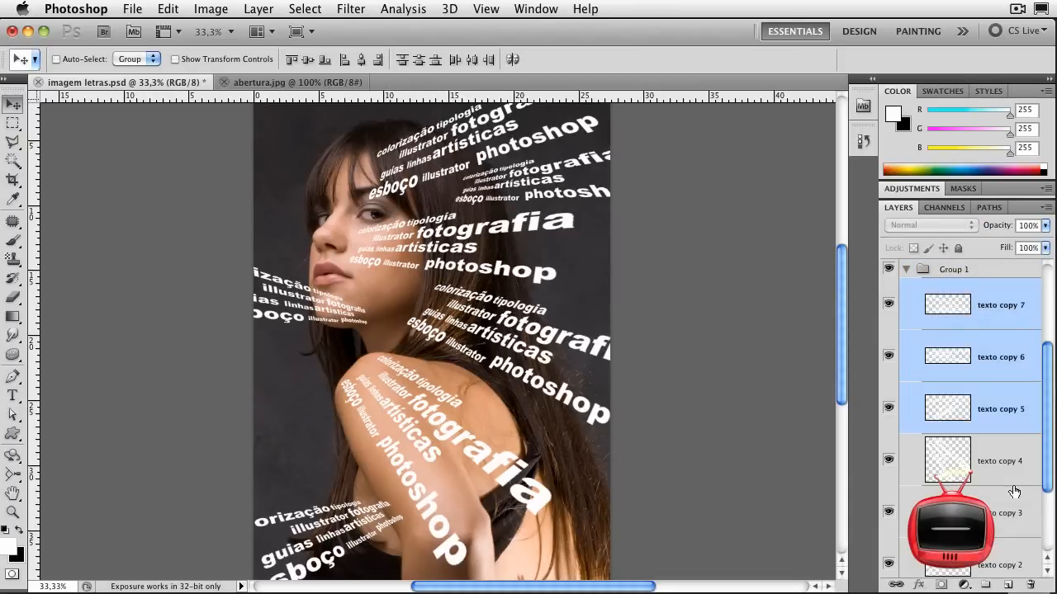
pyautogui.keyDown('shift'); pyautogui.click(1003, 513); pyautogui.keyUp('shift')
pyautogui.moveTo(1048, 483); pyautogui.dragTo(1048, 533)
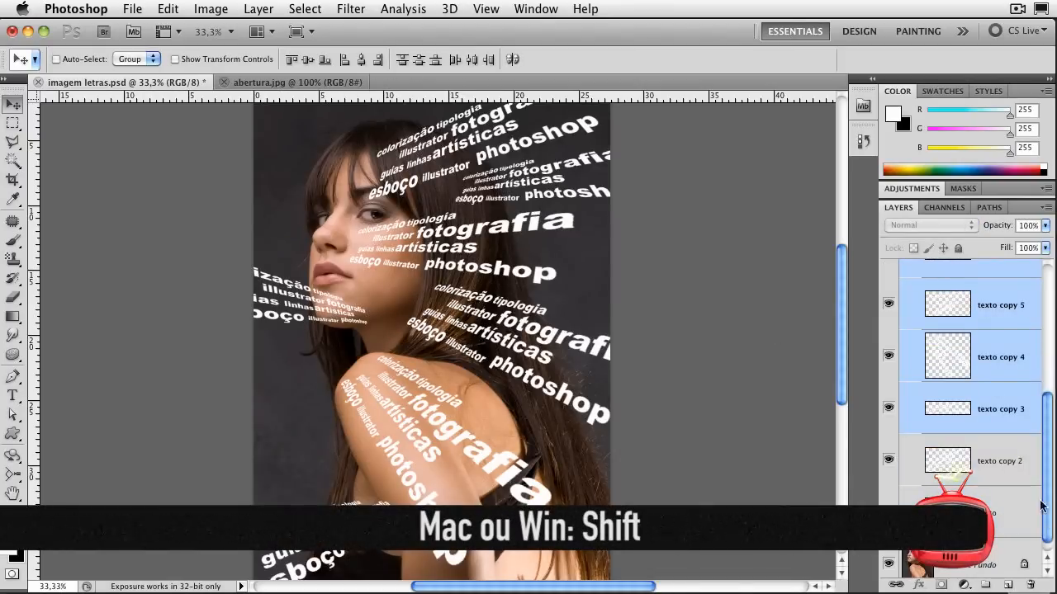
pyautogui.keyDown('shift'); pyautogui.click(1007, 513); pyautogui.keyUp('shift')
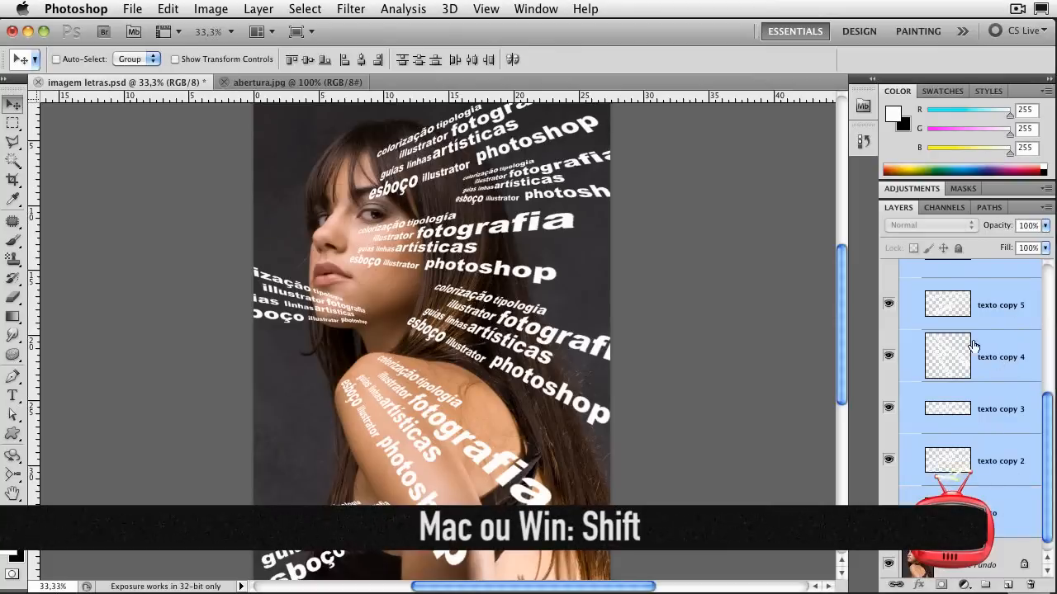
pyautogui.press('super+e')
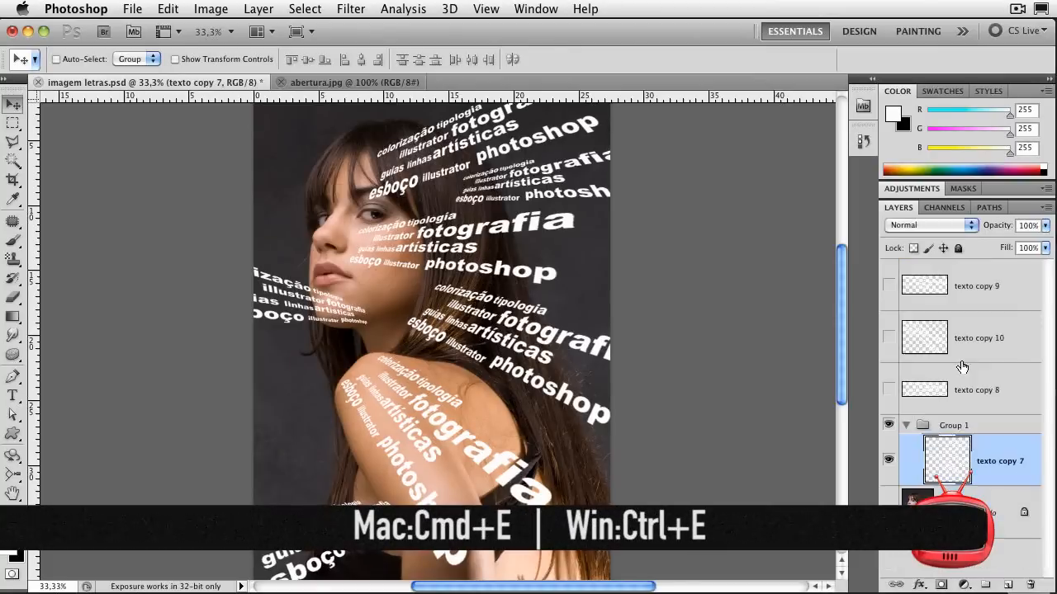
# Step: Load the merged text layer's outlines as a selection and hide the layer
pyautogui.click(896, 464)
pyautogui.click(896, 463)
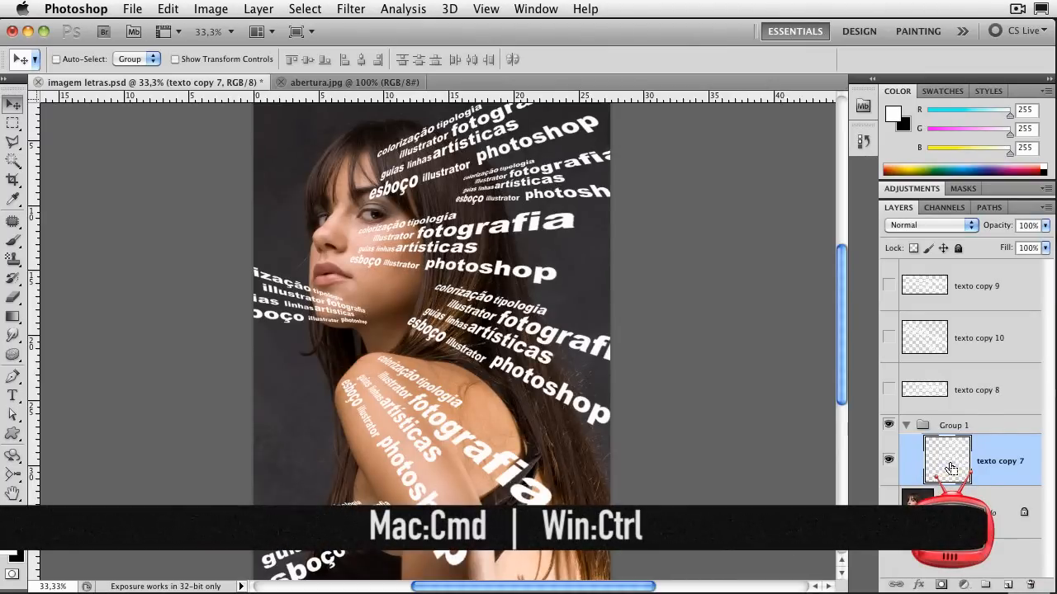
pyautogui.keyDown('super'); pyautogui.click(950, 468); pyautogui.keyUp('super')
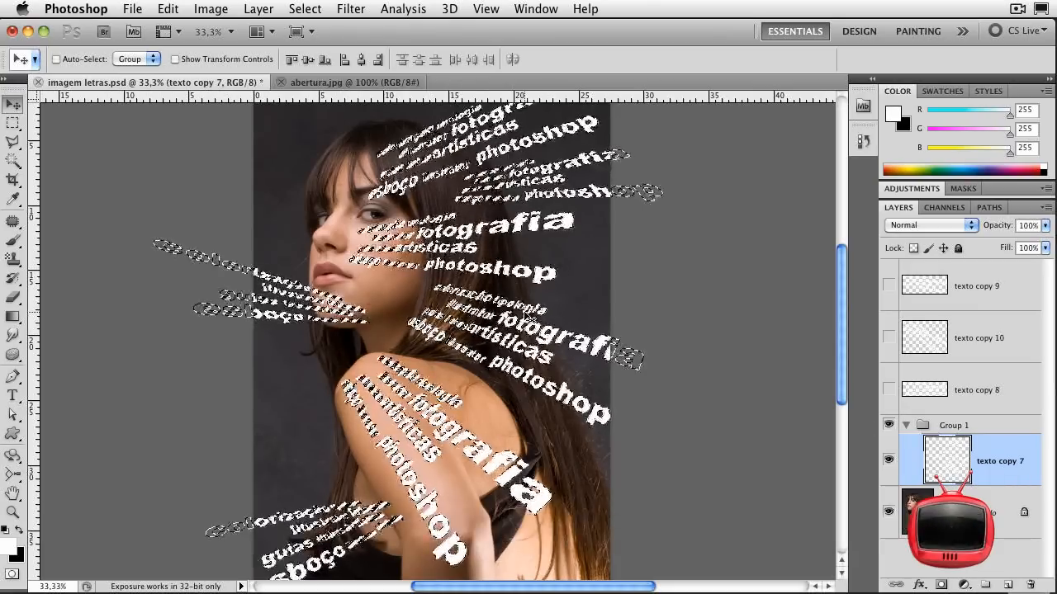
pyautogui.press('super+plus')
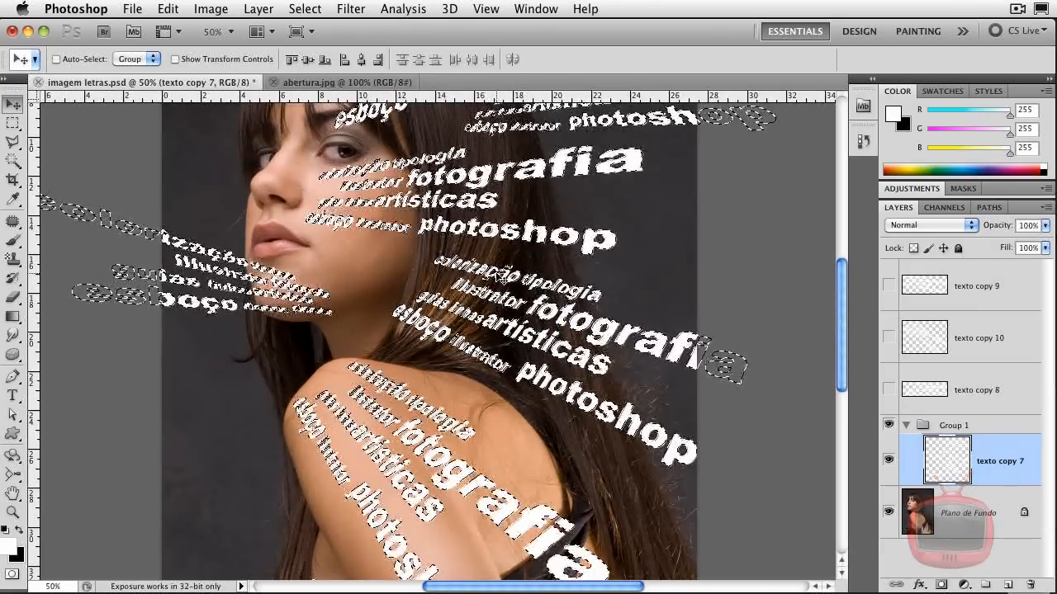
pyautogui.press('super+minus')
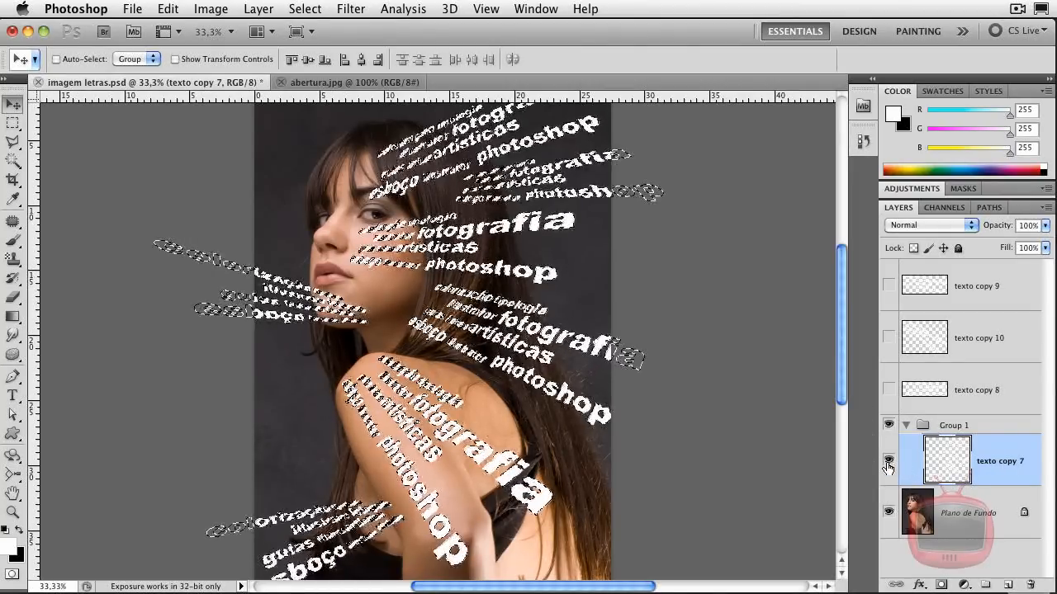
pyautogui.click(888, 460)
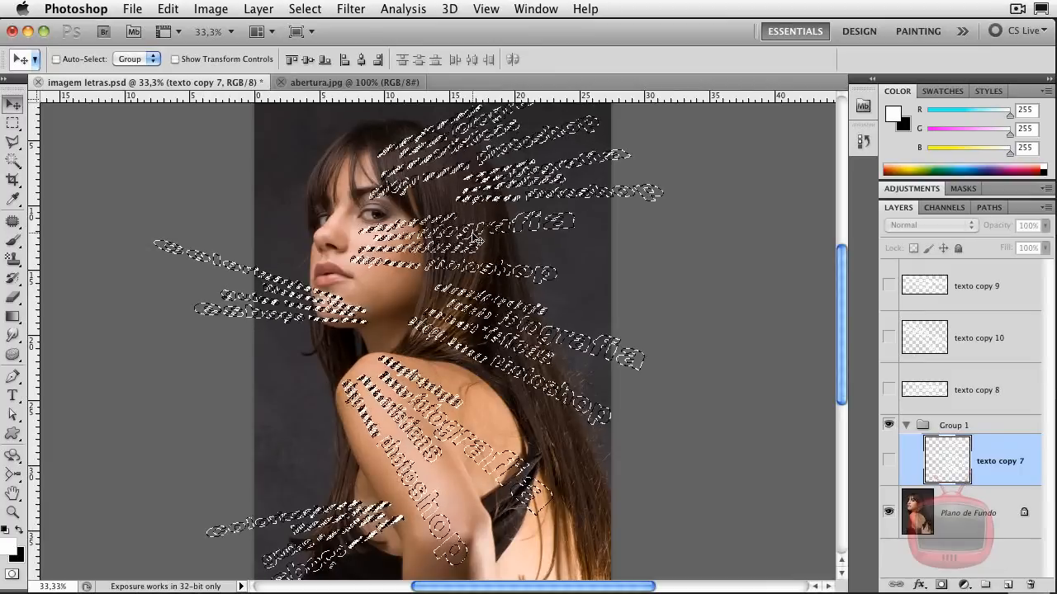
# Step: Convert the Plano de Fundo background into a regular layer and copy its text-shaped selection to a new layer
pyautogui.doubleClick(982, 525)
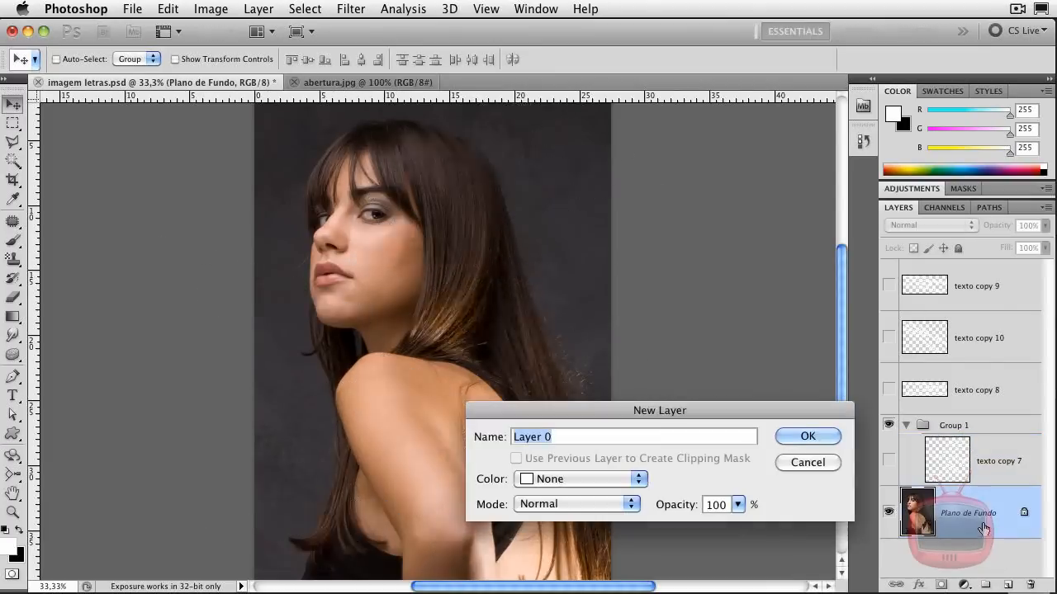
pyautogui.press('Return')
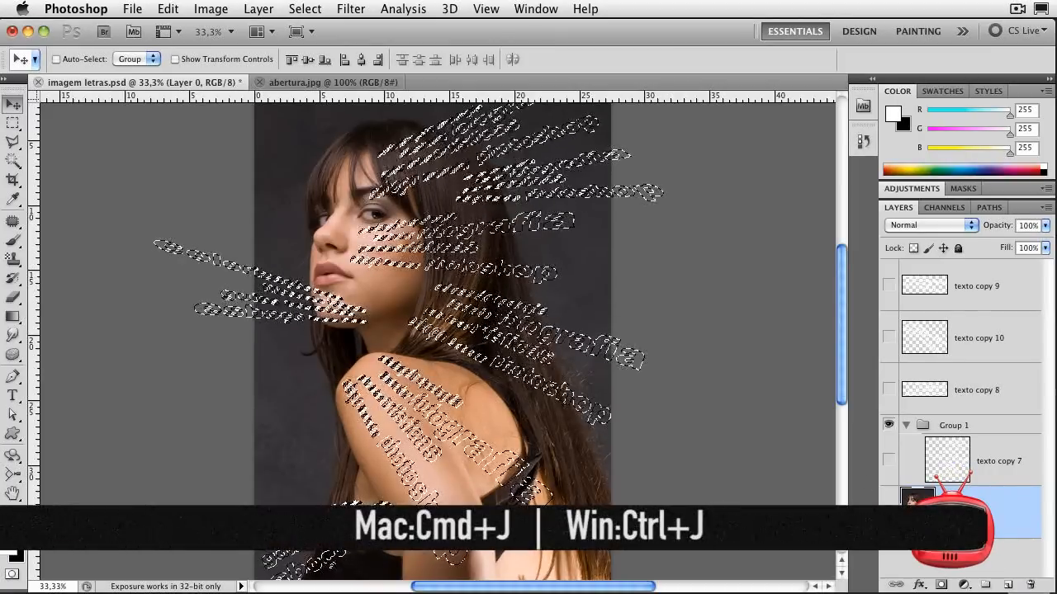
pyautogui.press('super+j')
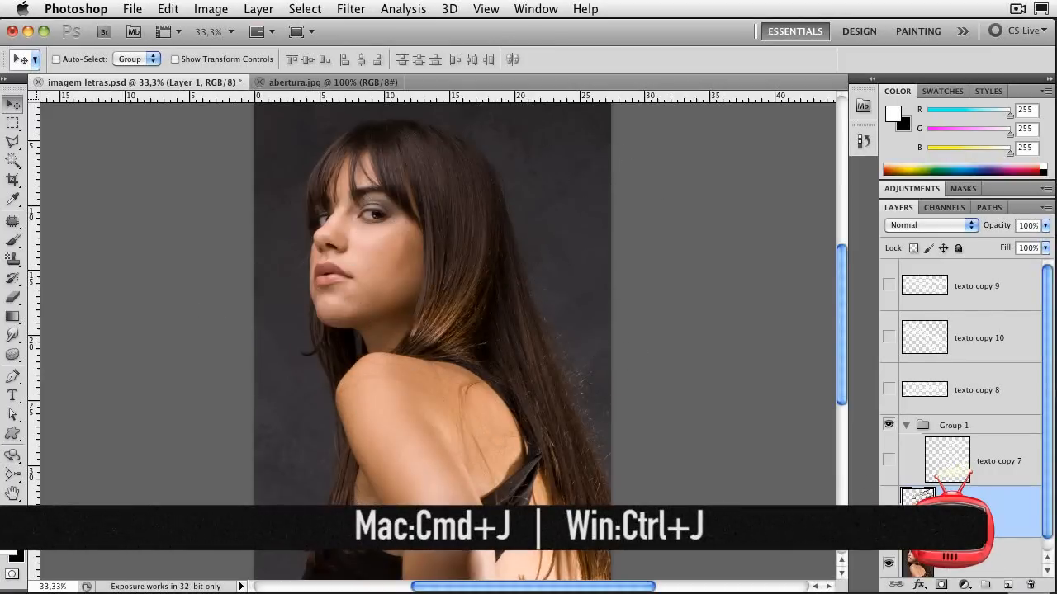
pyautogui.click(888, 564)
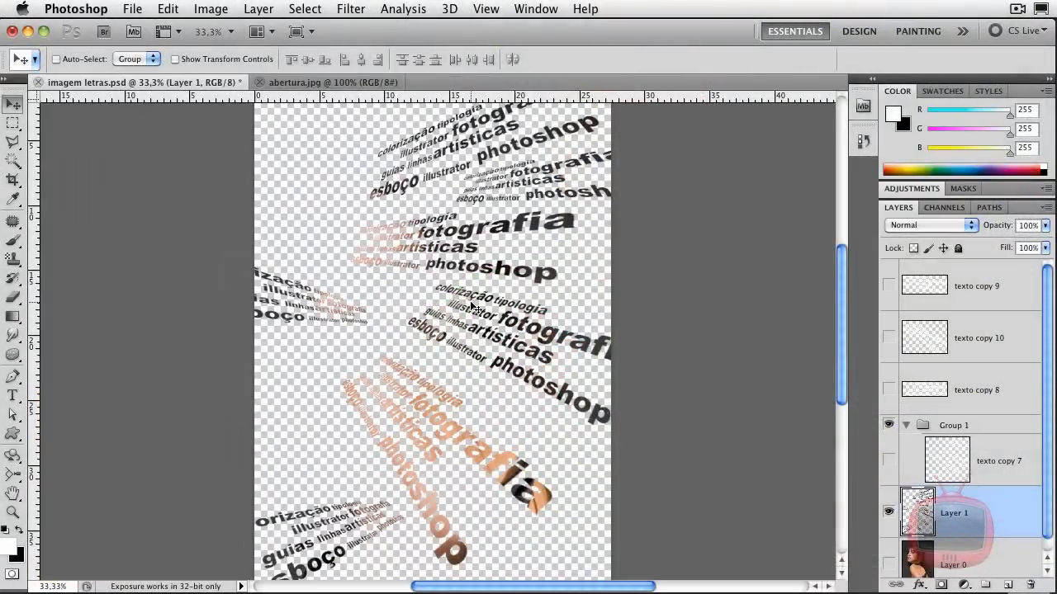
pyautogui.click(888, 563)
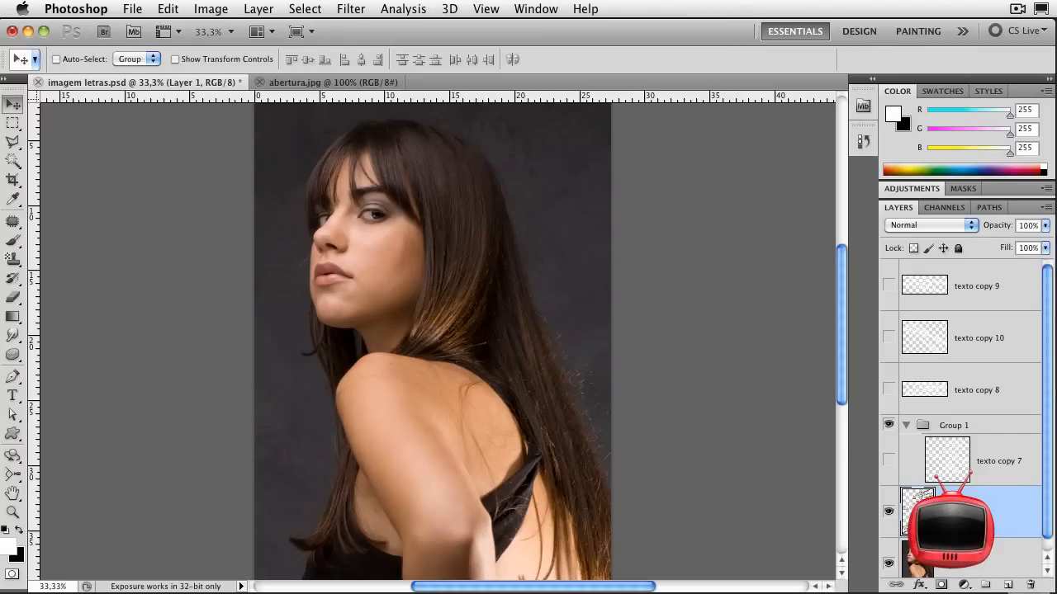
# Step: Enlarge the text-shaped photo layer slightly beyond the canvas edges with Free Transform
pyautogui.press('super+t')
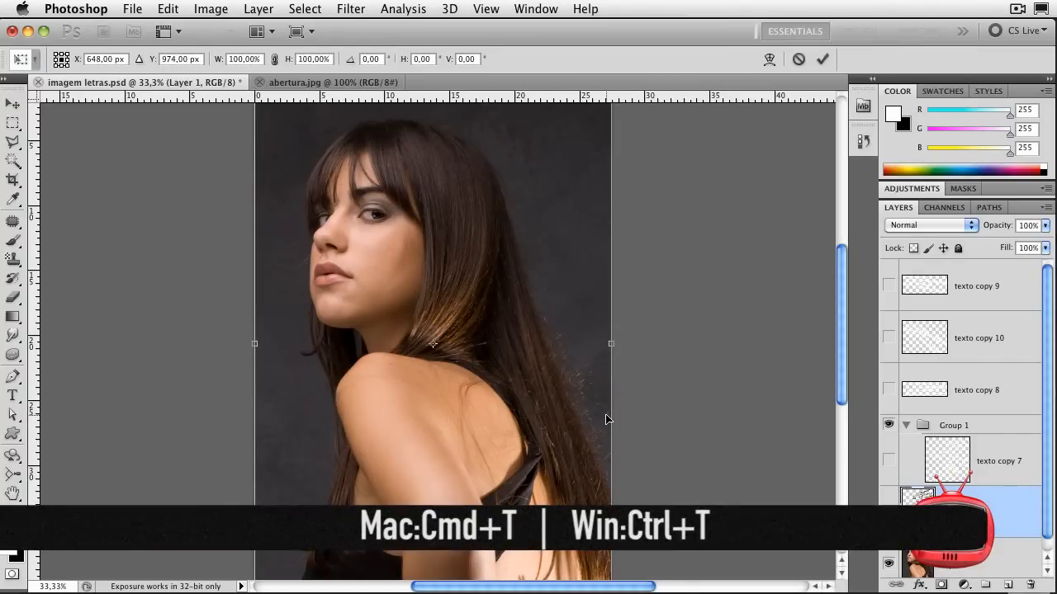
pyautogui.press('super+minus')
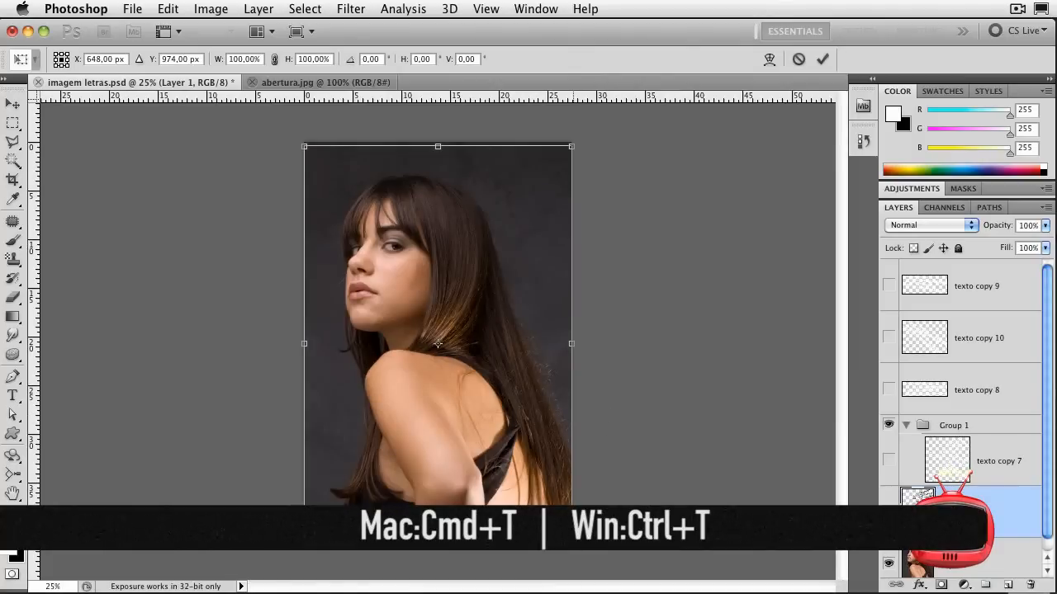
pyautogui.moveTo(571, 541); pyautogui.dragTo(597, 566)
pyautogui.moveTo(301, 146); pyautogui.dragTo(290, 126)
pyautogui.press('Return')
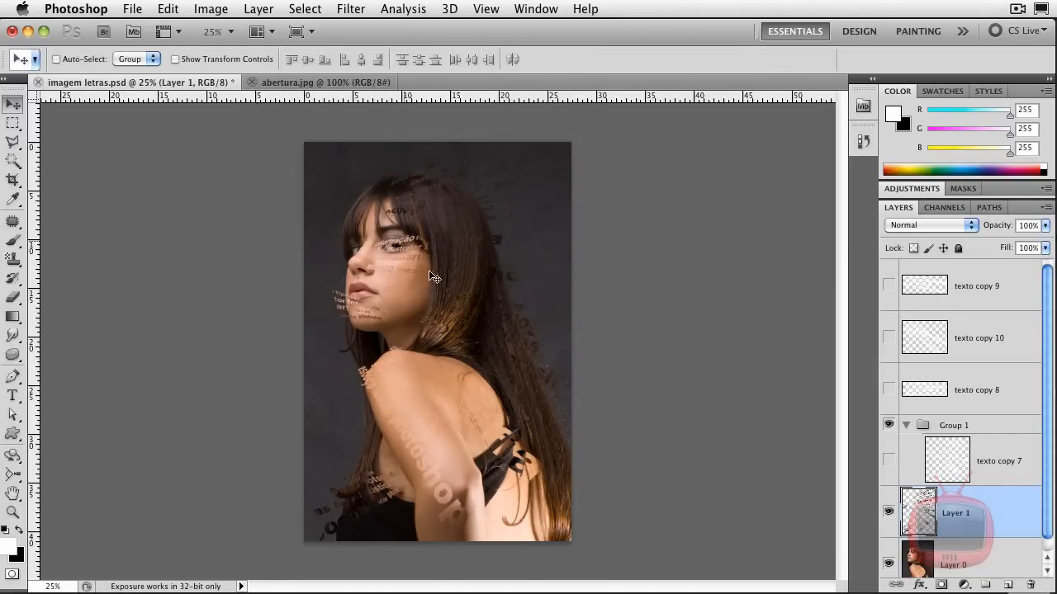
# Step: Examine the enlarged photo-filled letters up close on the shoulder, and return to the whole image
pyautogui.press('z')
pyautogui.moveTo(319, 267); pyautogui.dragTo(450, 340)
pyautogui.moveTo(666, 468); pyautogui.dragTo(355, 349)
pyautogui.moveTo(570, 435); pyautogui.dragTo(437, 312)
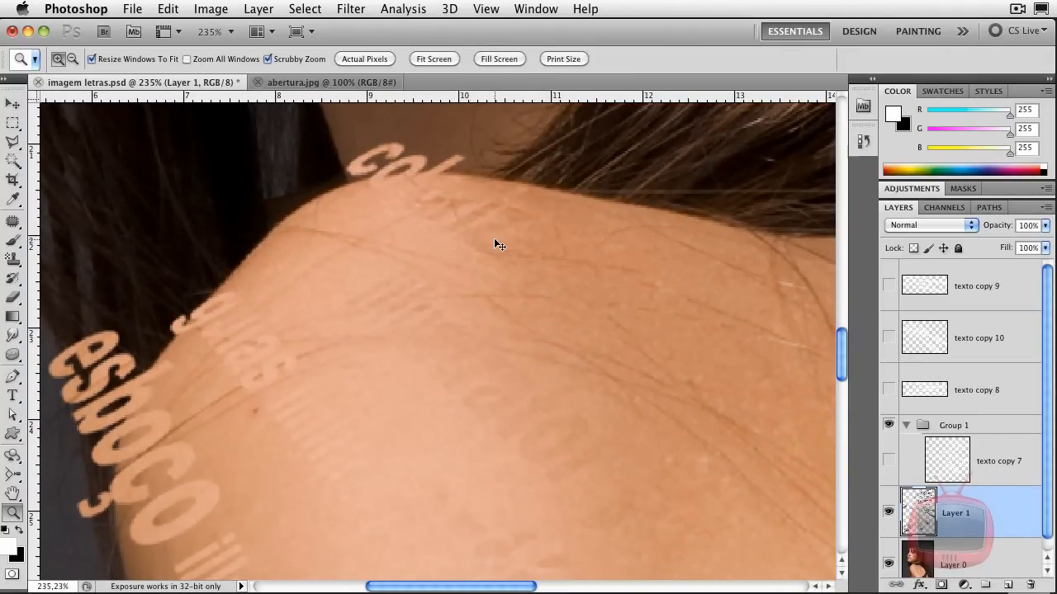
pyautogui.press('super+0')
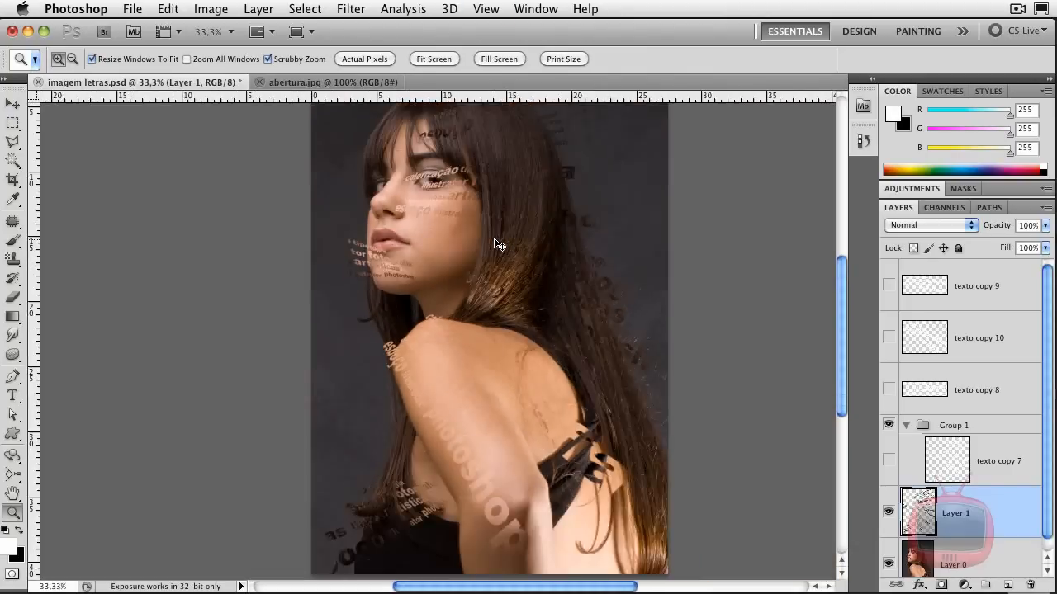
pyautogui.press('super+minus')
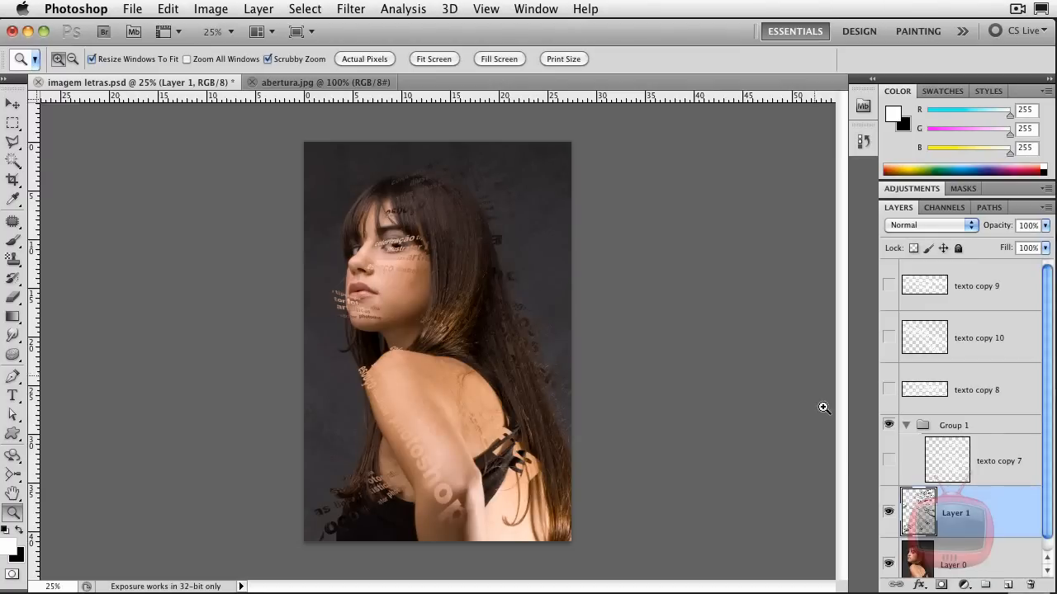
# Step: Add an Outer Glow effect to the photo-filled letters on Layer 1
pyautogui.doubleClick(990, 527)
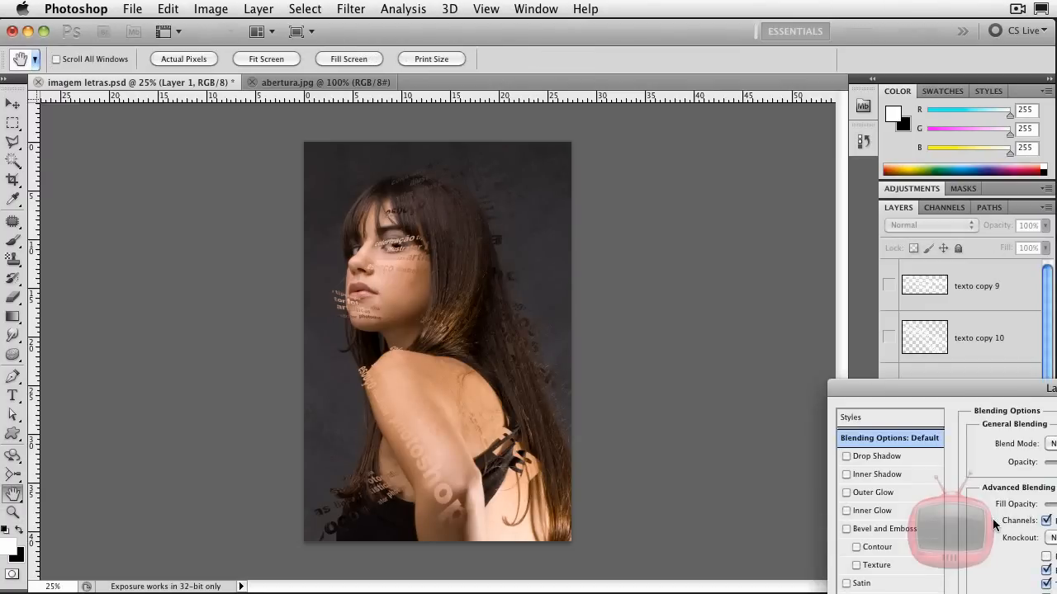
pyautogui.moveTo(922, 381); pyautogui.dragTo(637, 148)
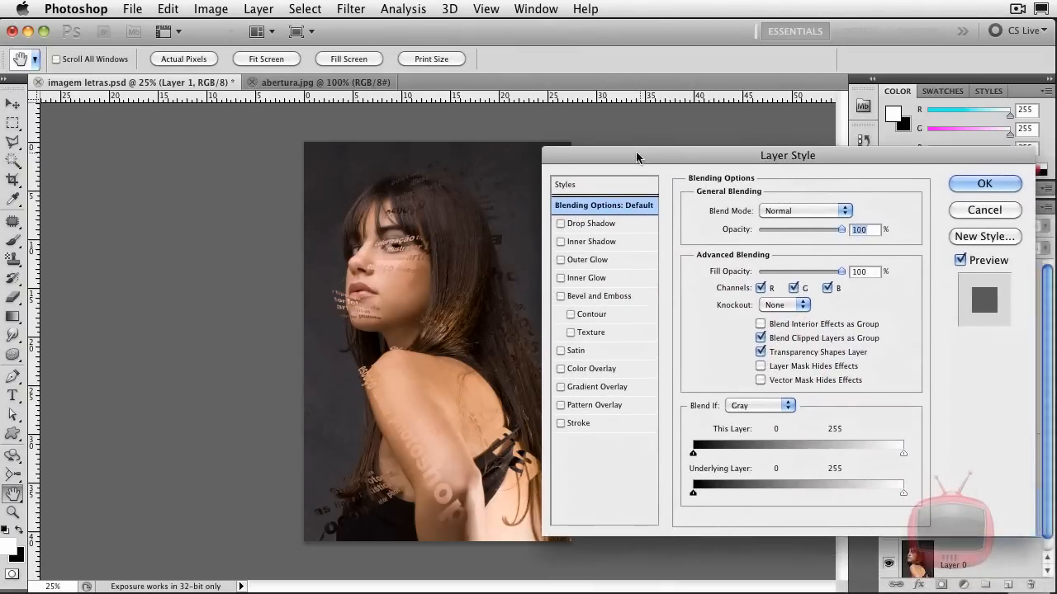
pyautogui.click(587, 263)
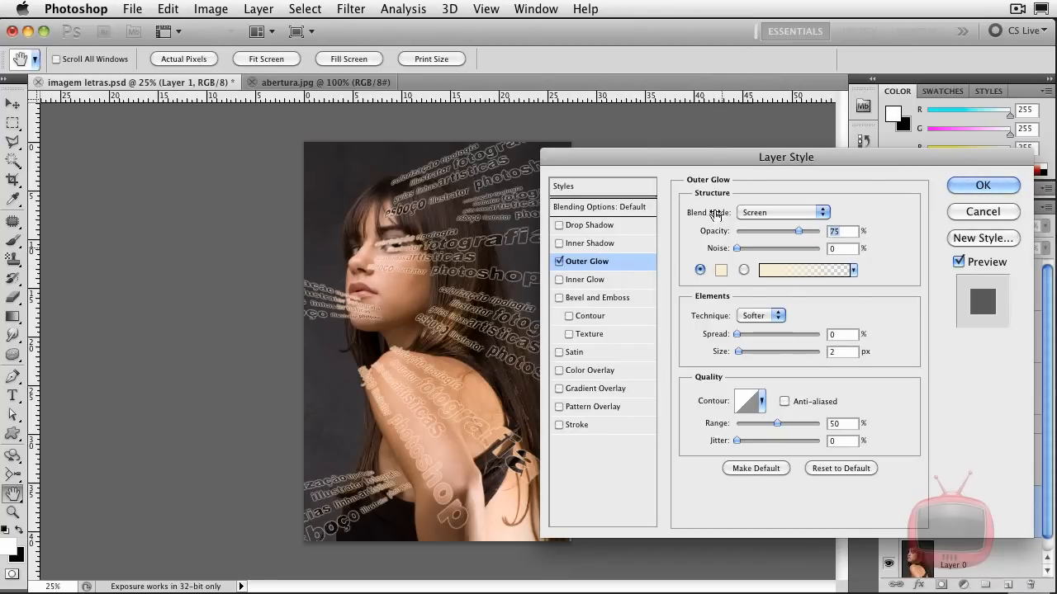
pyautogui.moveTo(709, 159); pyautogui.dragTo(720, 165)
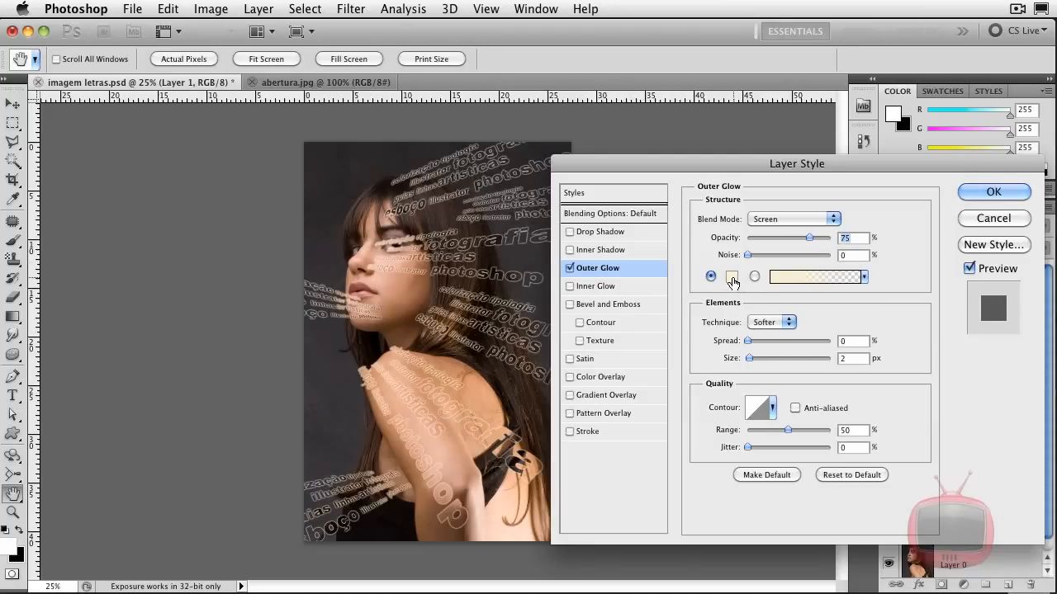
# Step: Set the glow colour to a dark brown sampled from the portrait and darkened to 492d1d, and apply it in Multiply blend mode
pyautogui.click(732, 277)
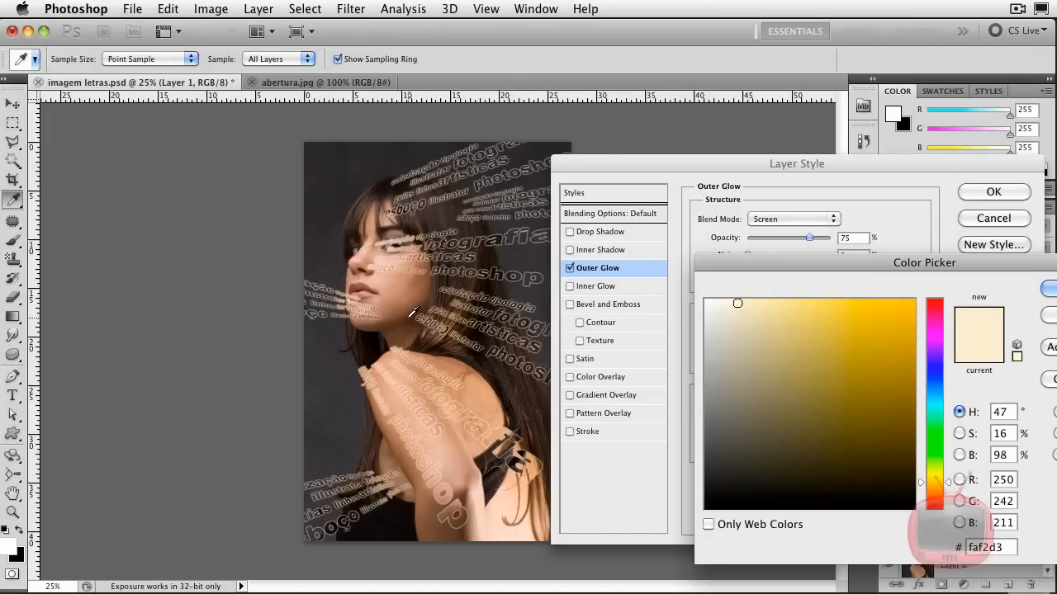
pyautogui.click(409, 314)
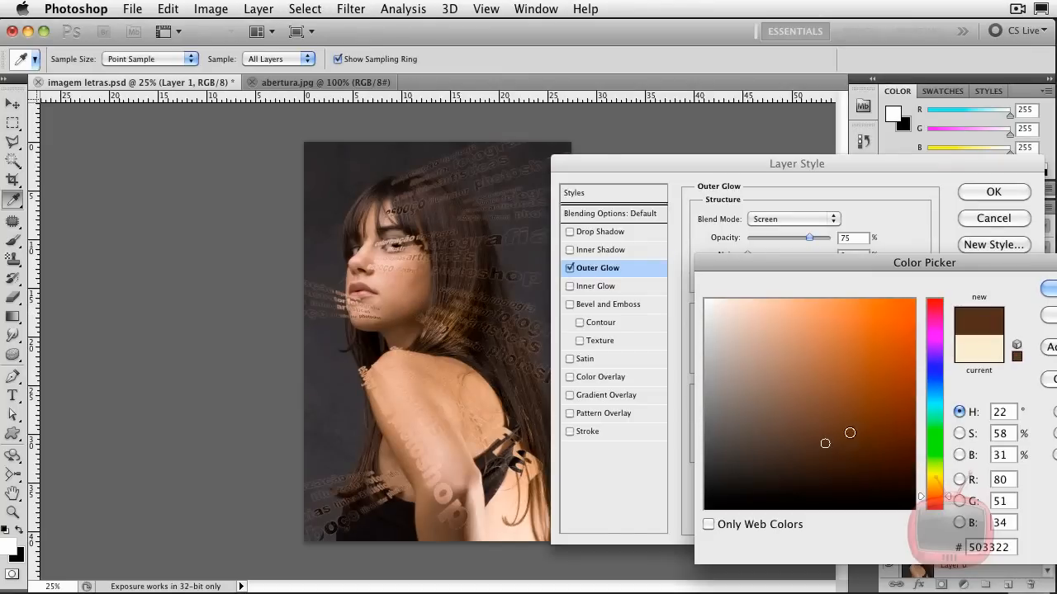
pyautogui.moveTo(825, 444); pyautogui.dragTo(831, 449)
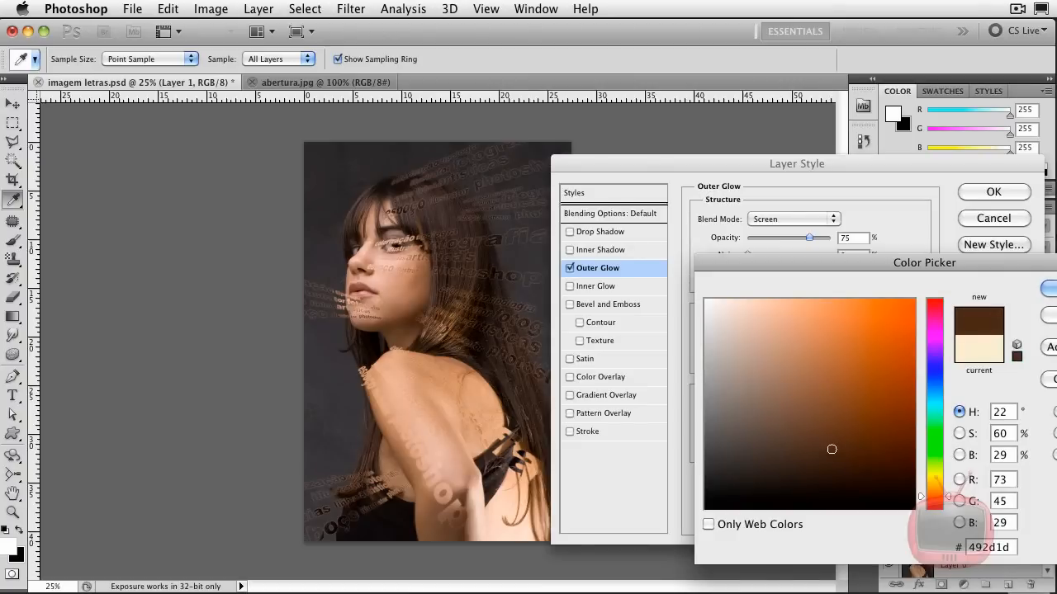
pyautogui.press('Return')
pyautogui.click(810, 220)
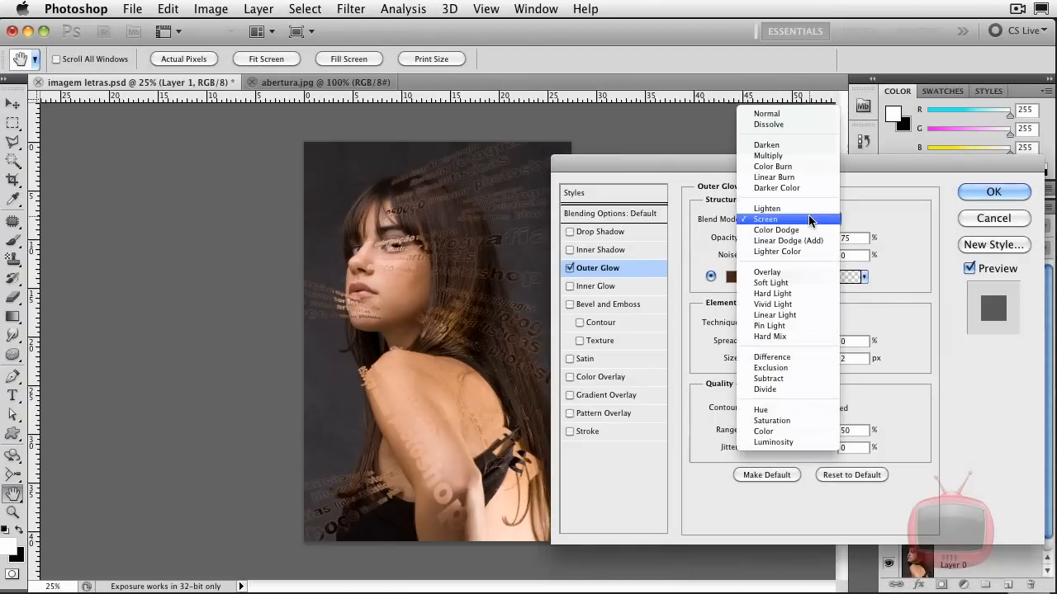
pyautogui.click(789, 156)
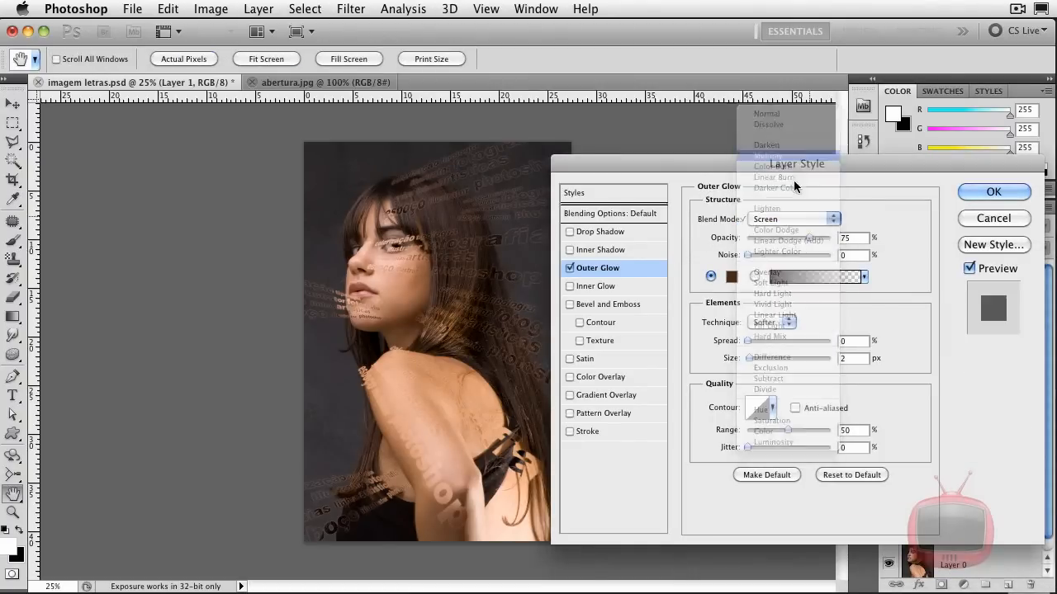
pyautogui.click(995, 193)
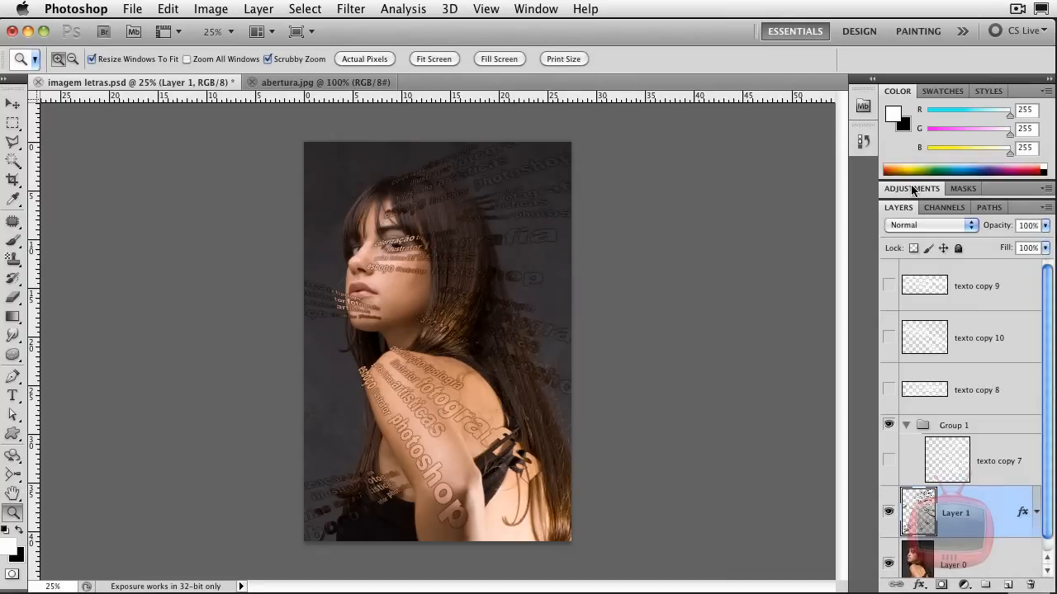
# Step: Refine Layer 1's Outer Glow by setting its size to 18 px and opacity to 67%
pyautogui.press('super+equal')
pyautogui.press('super+equal')
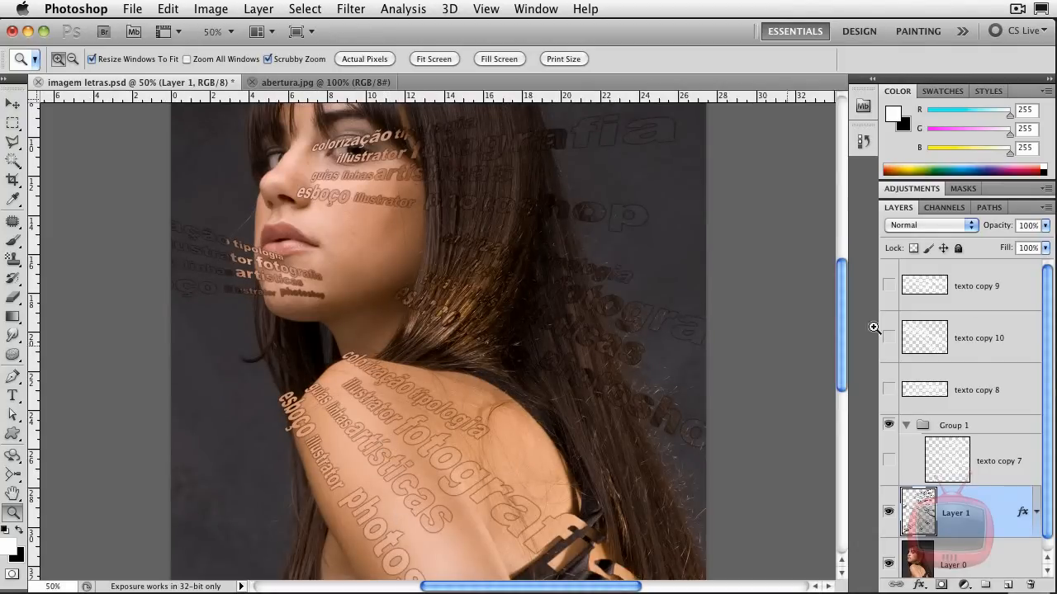
pyautogui.doubleClick(1004, 526)
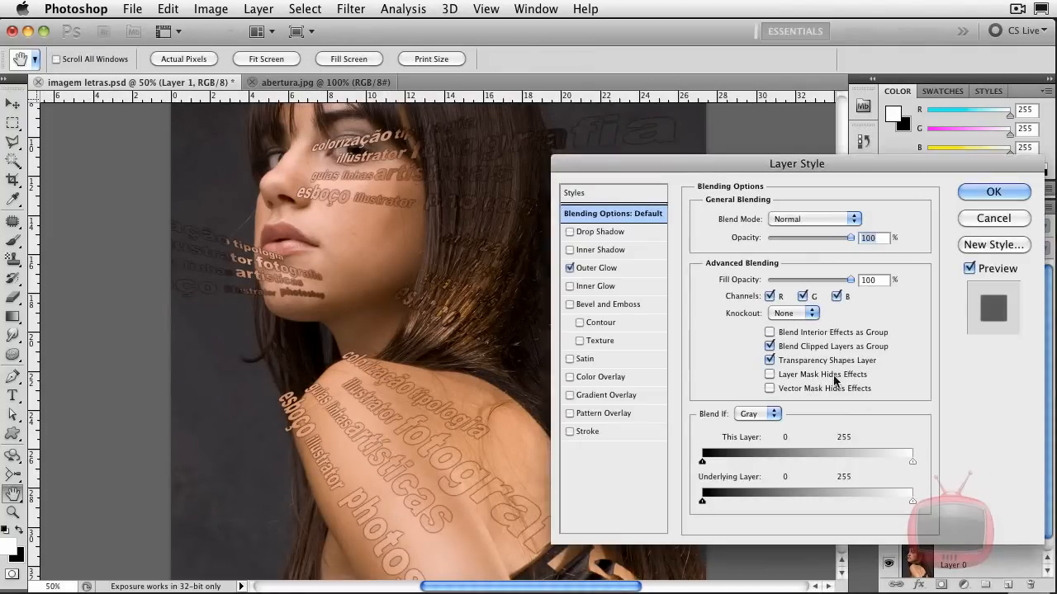
pyautogui.click(611, 269)
pyautogui.moveTo(748, 358); pyautogui.dragTo(759, 359)
pyautogui.moveTo(807, 240); pyautogui.dragTo(802, 242)
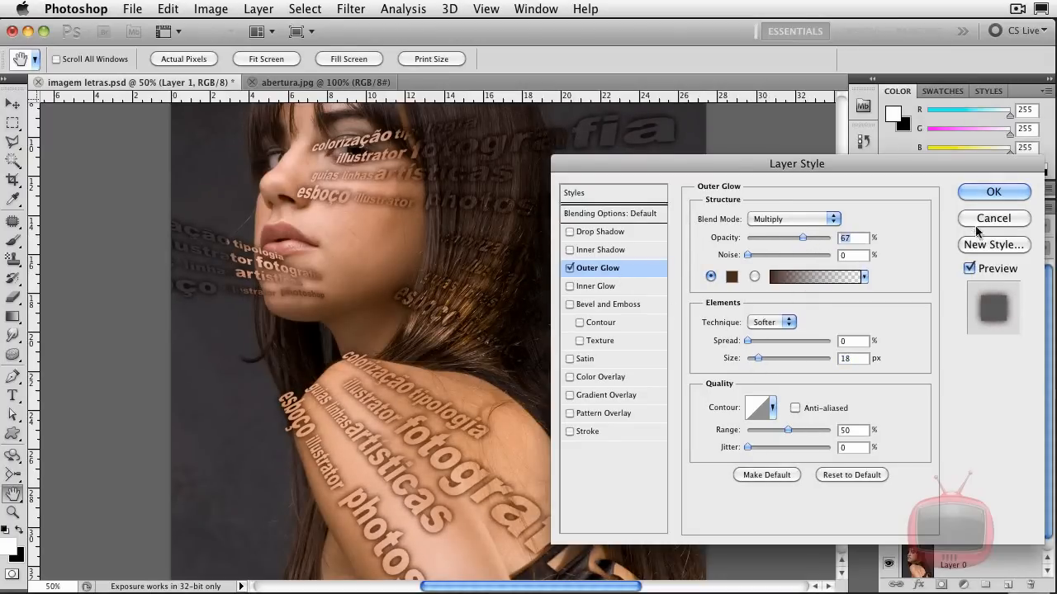
pyautogui.click(993, 192)
# Step: Examine the glowing letters up close on the shoulder, face and background, and return to the whole image
pyautogui.press('z')
pyautogui.moveTo(519, 463); pyautogui.dragTo(520, 291)
pyautogui.moveTo(446, 379); pyautogui.dragTo(528, 553)
pyautogui.moveTo(495, 289); pyautogui.dragTo(492, 448)
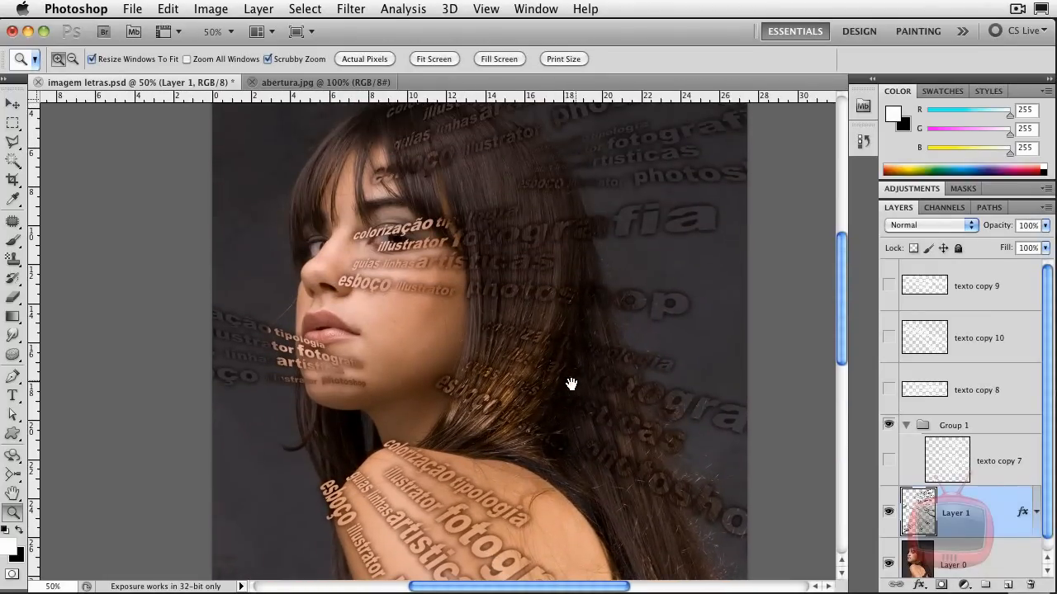
pyautogui.moveTo(575, 378); pyautogui.dragTo(558, 399)
pyautogui.moveTo(662, 319); pyautogui.dragTo(655, 401)
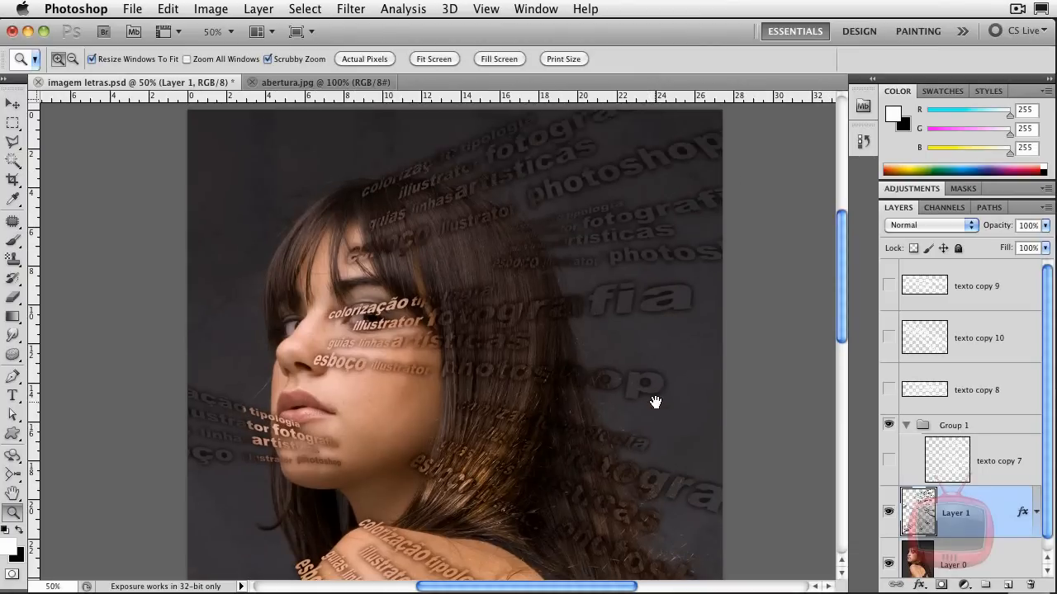
pyautogui.moveTo(542, 471); pyautogui.dragTo(524, 359)
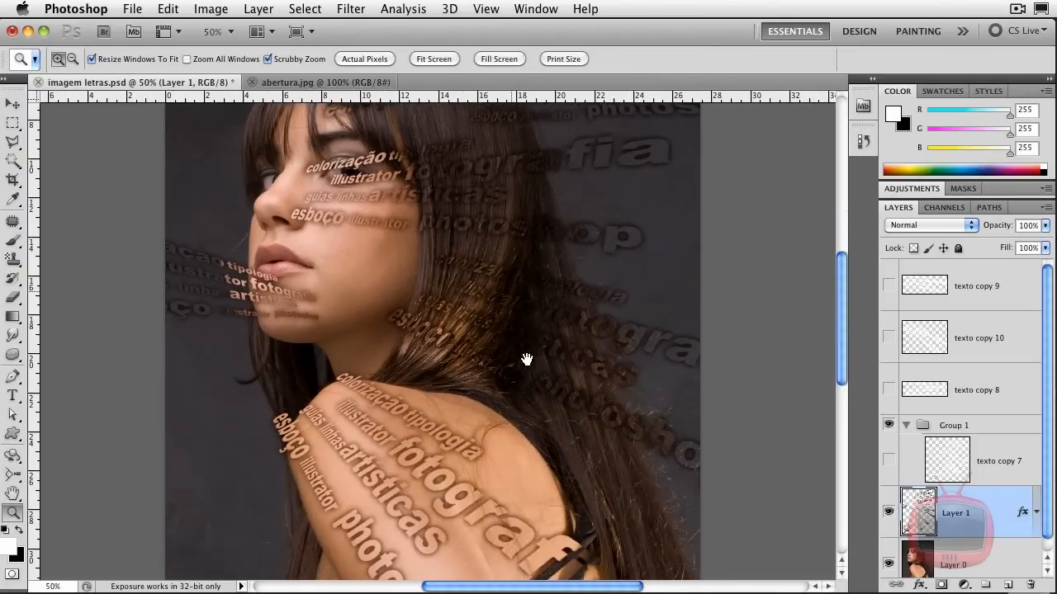
pyautogui.keyDown('alt'); pyautogui.click(523, 391); pyautogui.keyUp('alt')
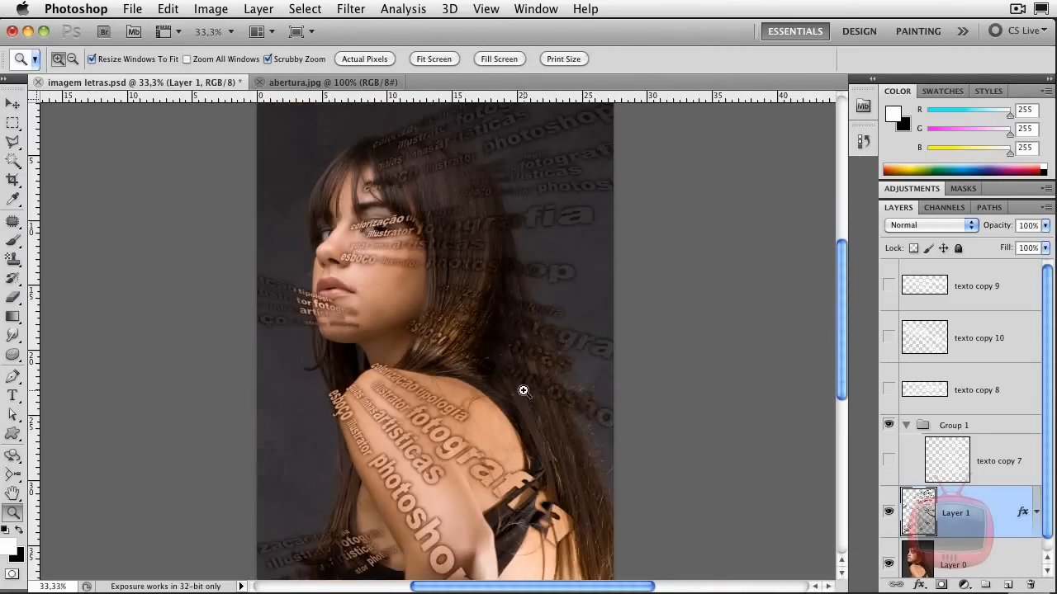
pyautogui.keyDown('alt'); pyautogui.click(523, 391); pyautogui.keyUp('alt')
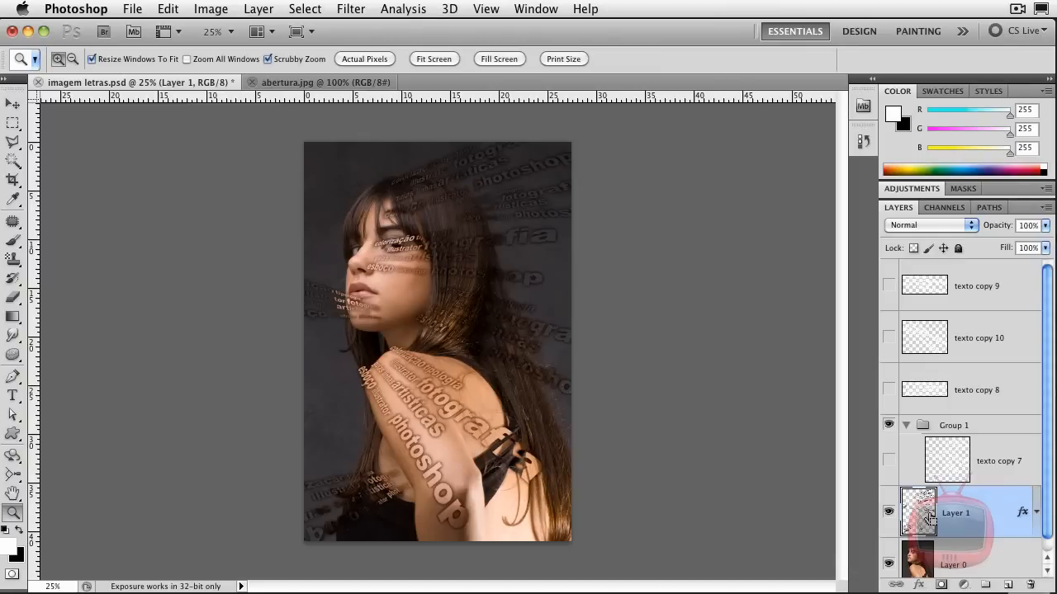
# Step: Load Layer 1's letter outlines as a selection, fill them with white on a new layer and deselect
pyautogui.keyDown('super'); pyautogui.click(928, 517); pyautogui.keyUp('super')
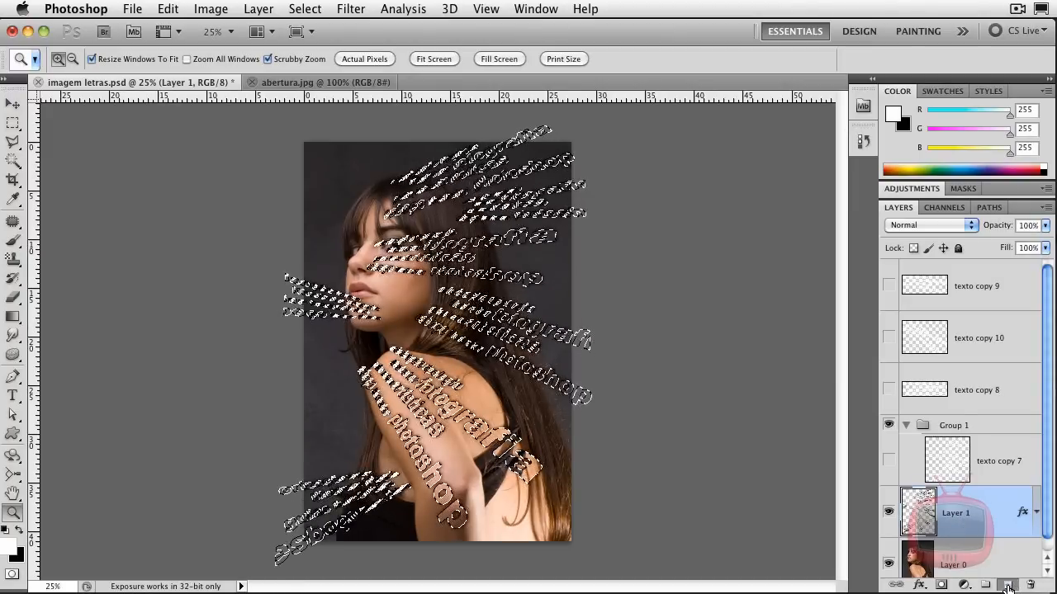
pyautogui.click(1008, 583)
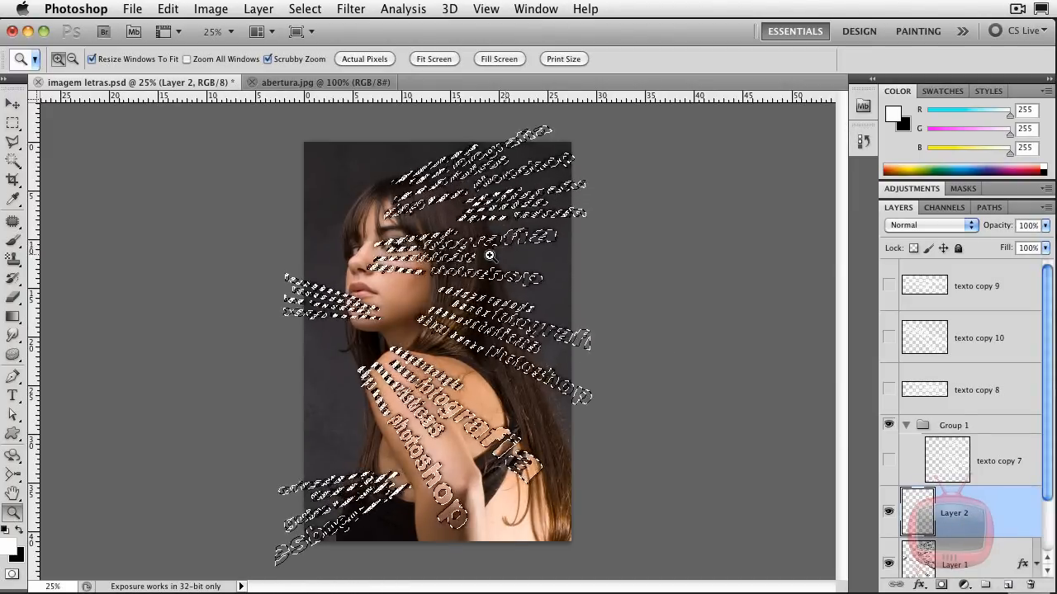
pyautogui.hotkey('alt', 'BackSpace')
pyautogui.hotkey('ctrl', 'd')
# Step: Compare the portrait with the white letters of Layer 2 and the photo-filled letters of Layer 1 shown and hidden
pyautogui.moveTo(1045, 475); pyautogui.dragTo(1053, 533)
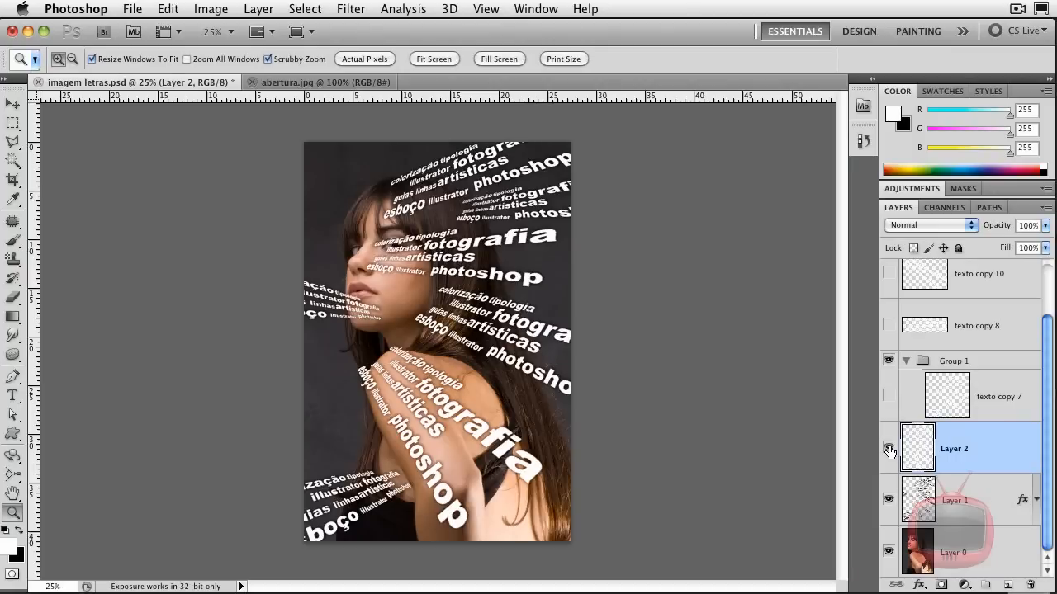
pyautogui.click(889, 450)
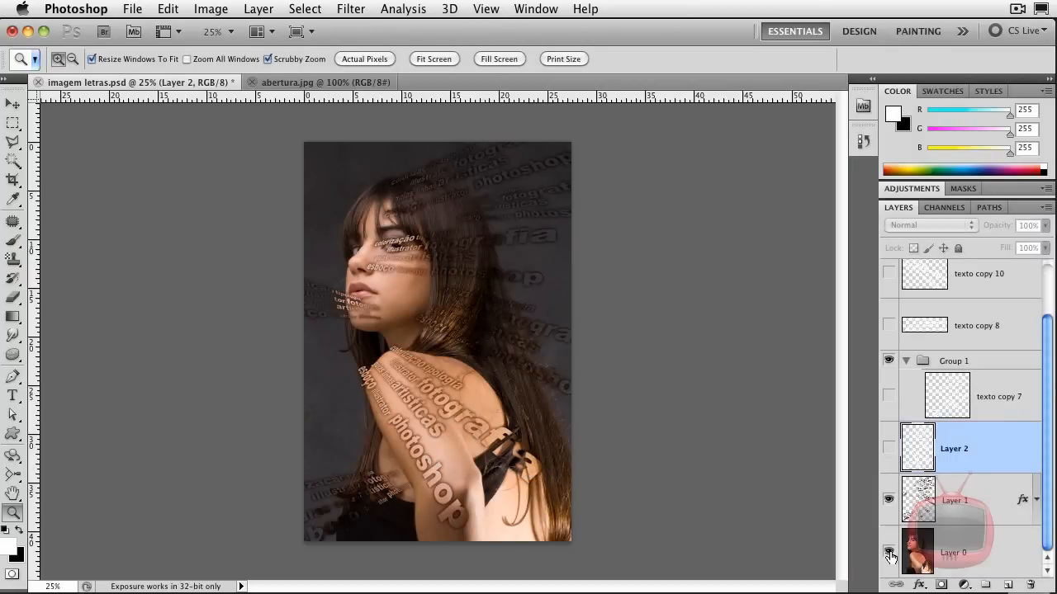
pyautogui.click(889, 501)
pyautogui.click(888, 501)
pyautogui.click(889, 501)
pyautogui.click(888, 449)
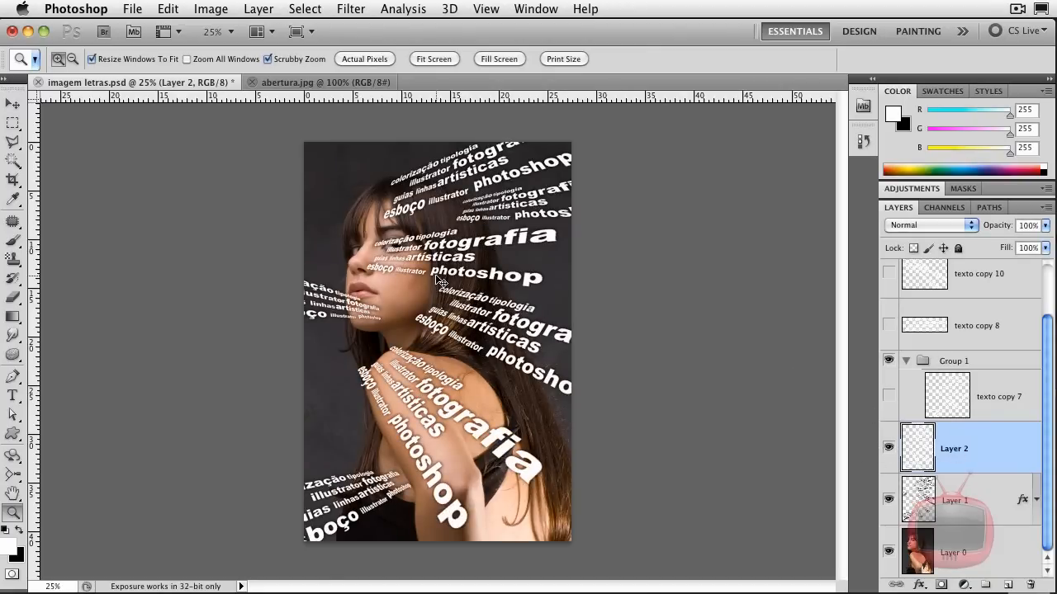
pyautogui.press('super+plus')
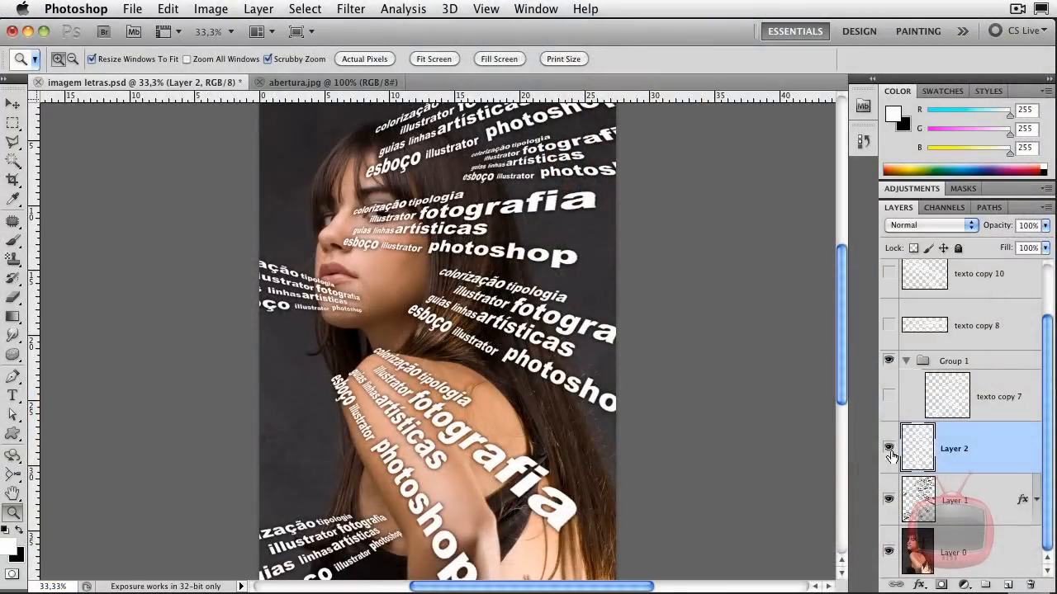
pyautogui.click(889, 450)
pyautogui.click(889, 448)
# Step: Add a layer mask to Layer 2 and fade the white words over the face and shoulder with a soft black 500 px brush at 69% opacity
pyautogui.click(941, 584)
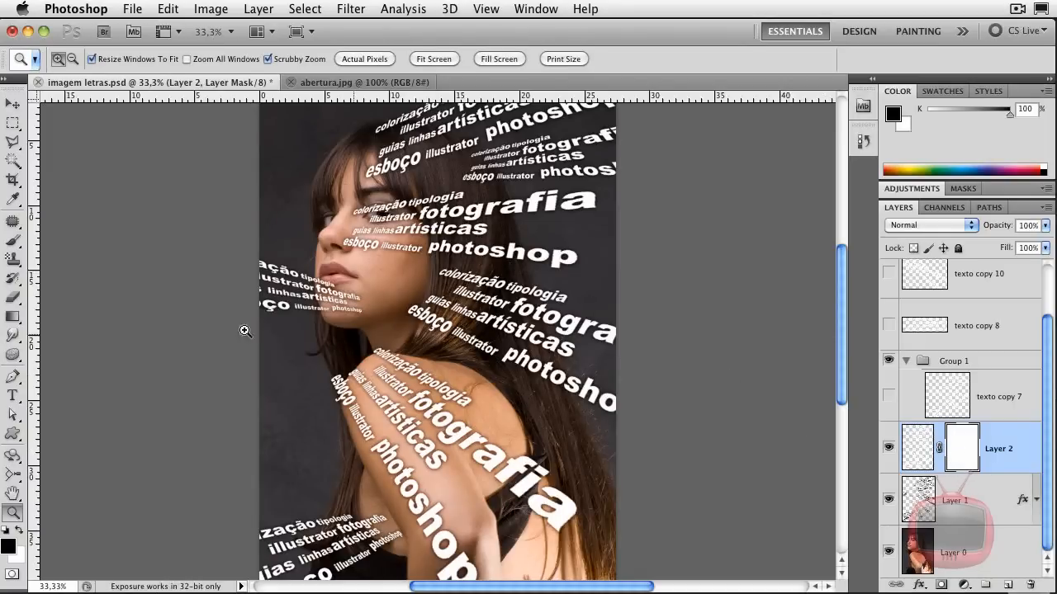
pyautogui.click(15, 241)
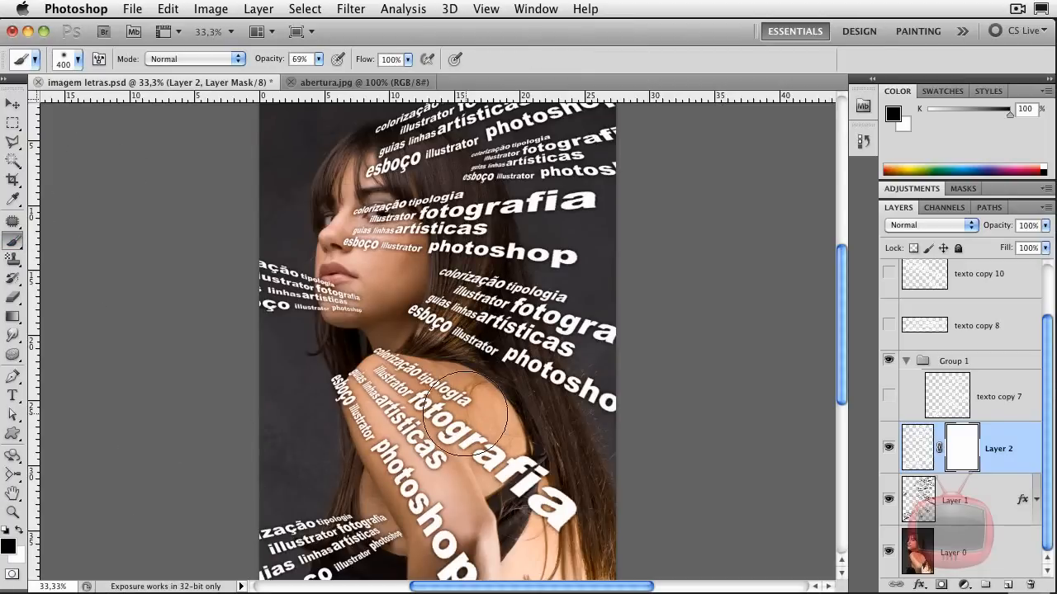
pyautogui.click(72, 62)
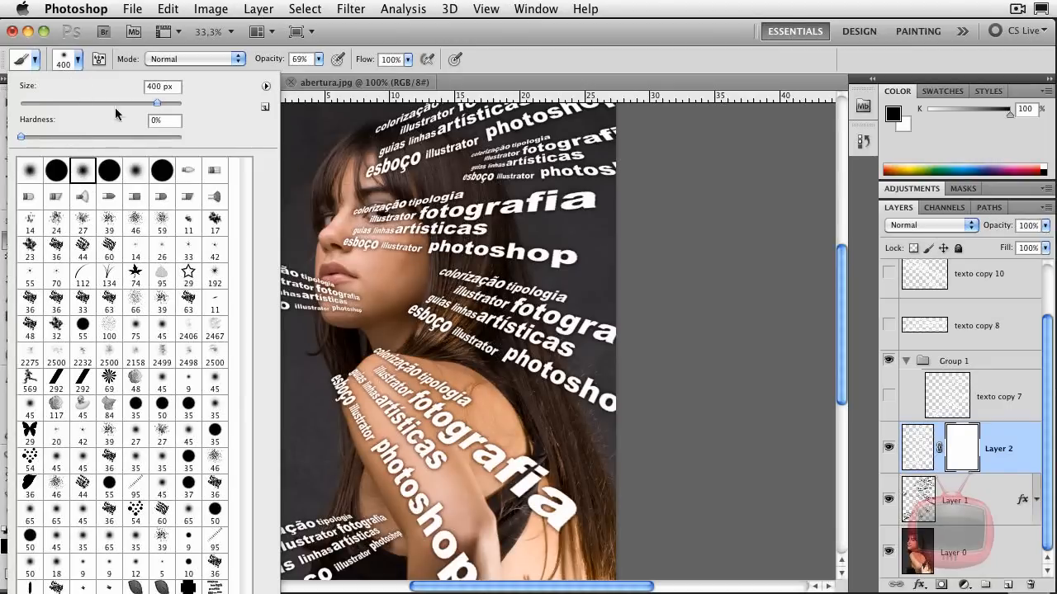
pyautogui.click(384, 34)
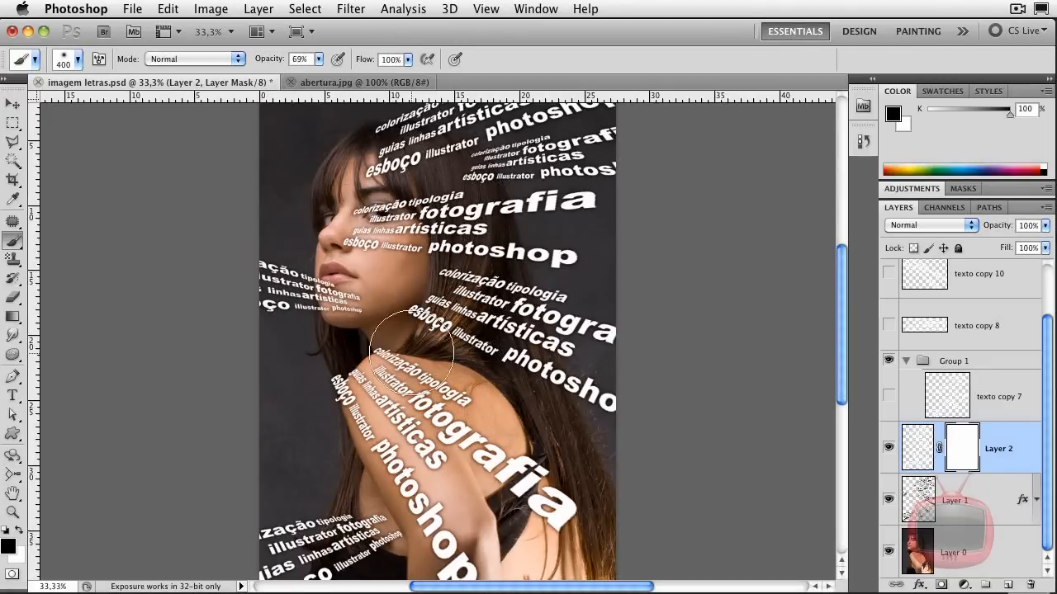
pyautogui.press(']')
pyautogui.press(']')
pyautogui.press('[')
pyautogui.moveTo(385, 379)
pyautogui.mouseDown()
pyautogui.moveTo(356, 428)
pyautogui.moveTo(371, 372)
pyautogui.moveTo(541, 410)
pyautogui.moveTo(348, 388)
pyautogui.moveTo(417, 405)
pyautogui.moveTo(445, 294)
pyautogui.moveTo(471, 292)
pyautogui.moveTo(458, 298)
pyautogui.moveTo(439, 273)
pyautogui.moveTo(373, 231)
pyautogui.moveTo(391, 146)
pyautogui.moveTo(402, 171)
pyautogui.moveTo(391, 247)
pyautogui.moveTo(350, 293)
pyautogui.moveTo(362, 301)
pyautogui.moveTo(481, 231)
pyautogui.moveTo(456, 249)
pyautogui.moveTo(376, 425)
pyautogui.moveTo(387, 470)
pyautogui.moveTo(379, 522)
pyautogui.moveTo(369, 501)
pyautogui.moveTo(455, 357)
pyautogui.moveTo(406, 440)
pyautogui.mouseUp()
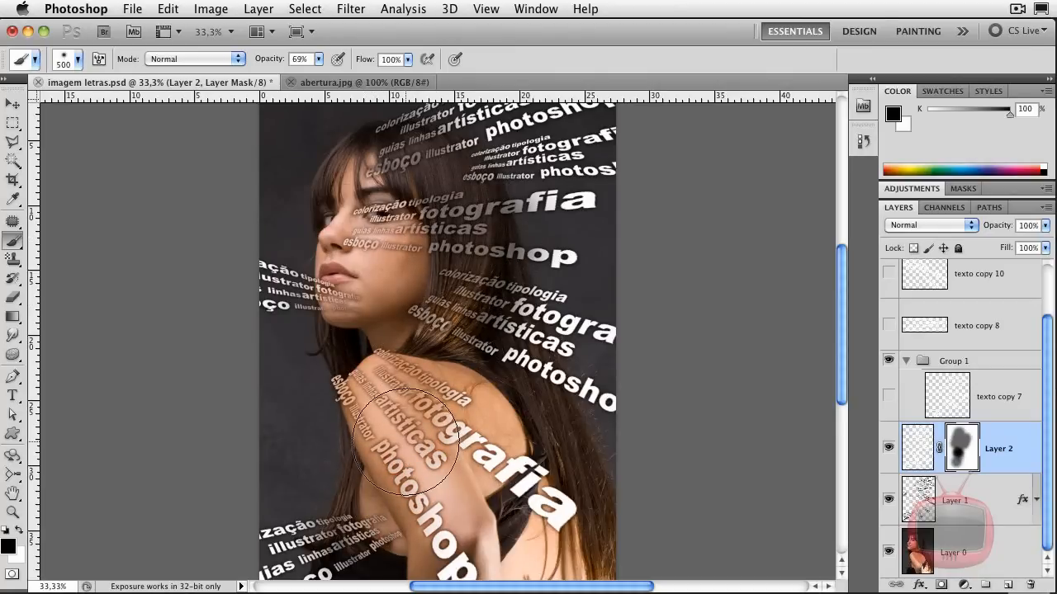